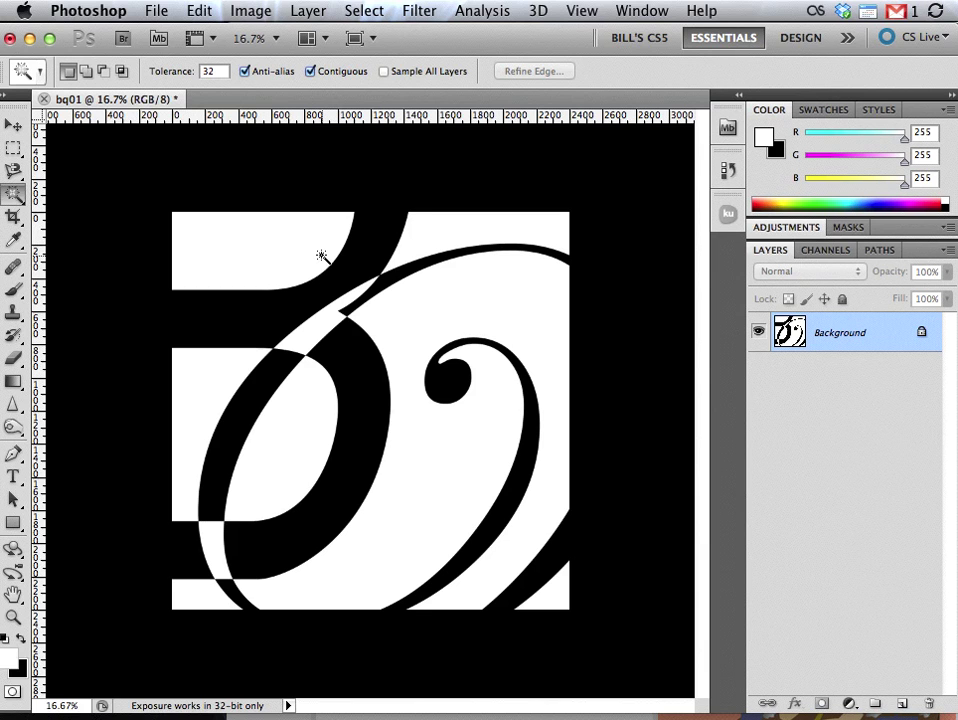
- Open the File menu for the black-and-white bq01 letterform document
left_click(152, 9)
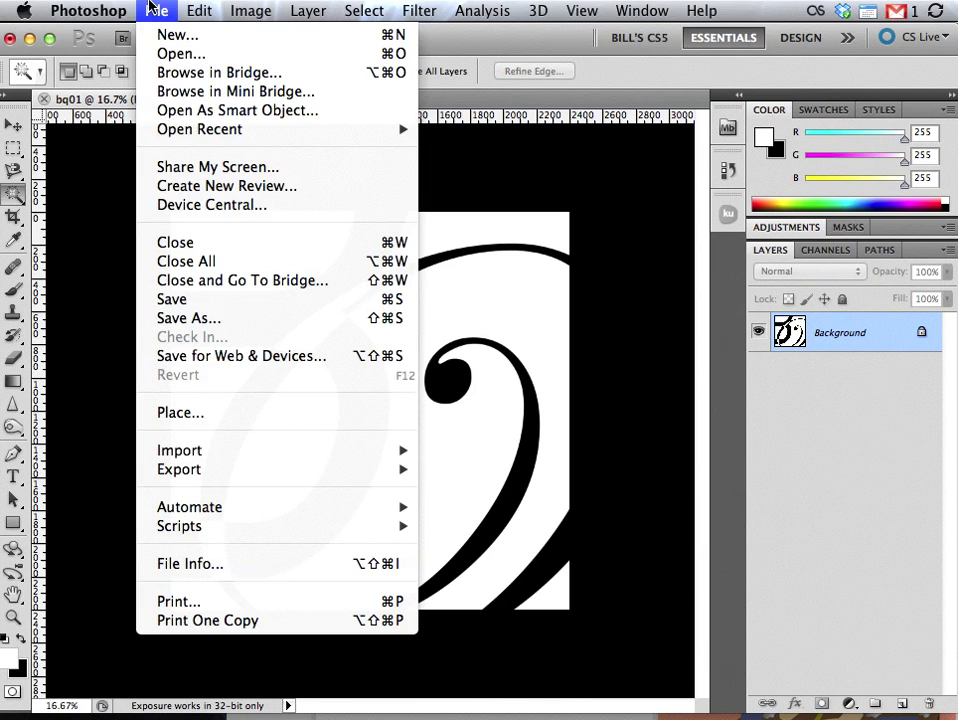
- Save the letterform to the Desktop as bq01_bw.psd in Photoshop format
left_click(188, 319)
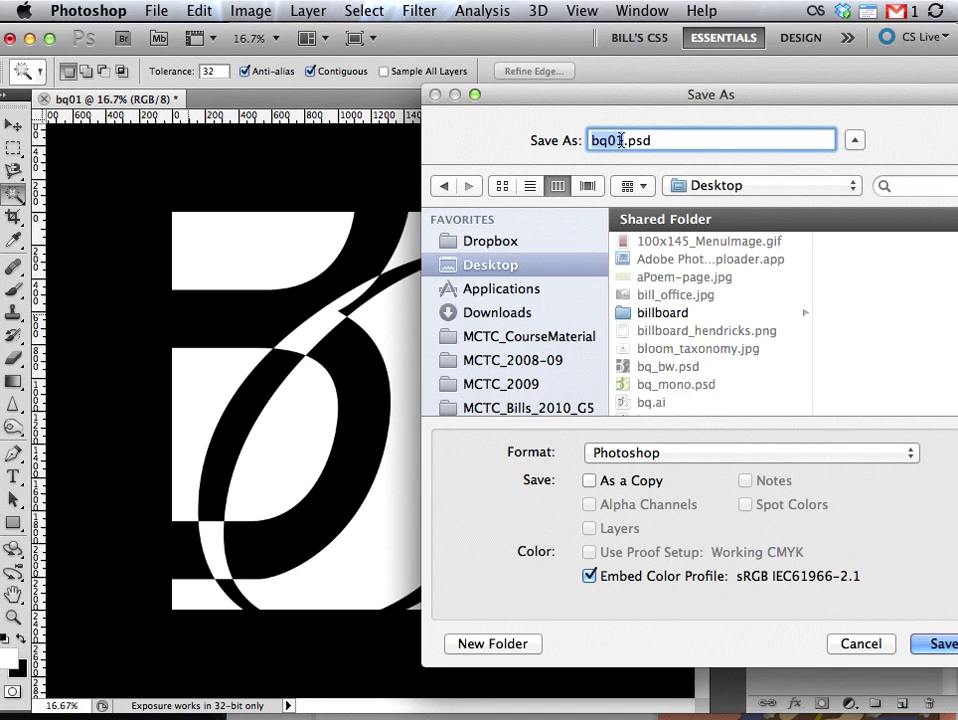
left_click(621, 140)
type("_")
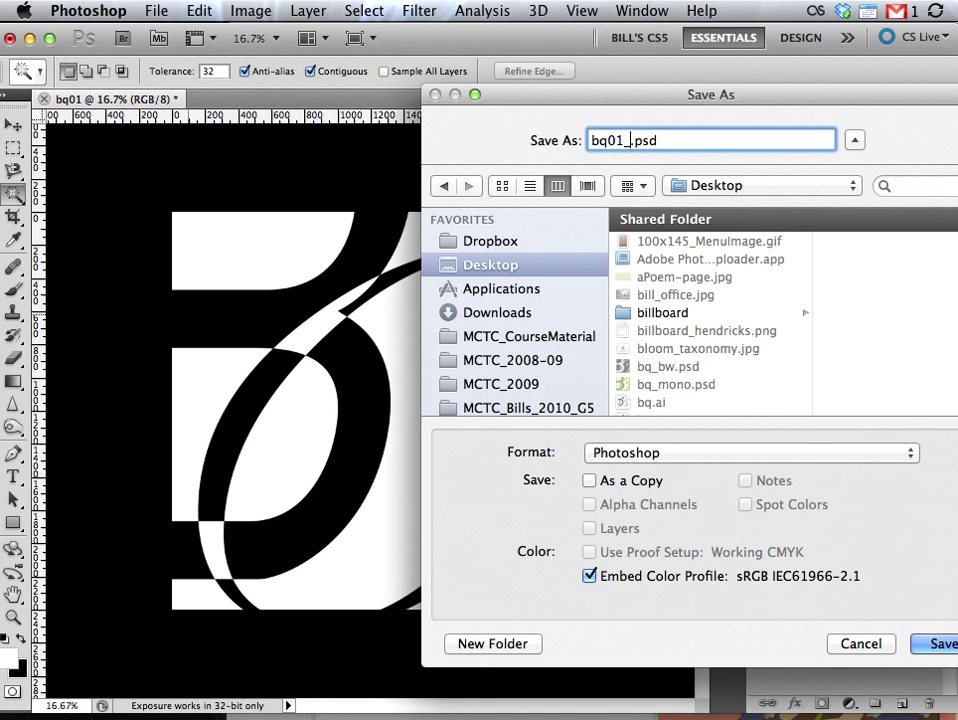
type("bw")
left_click_drag(715, 87, 536, 62)
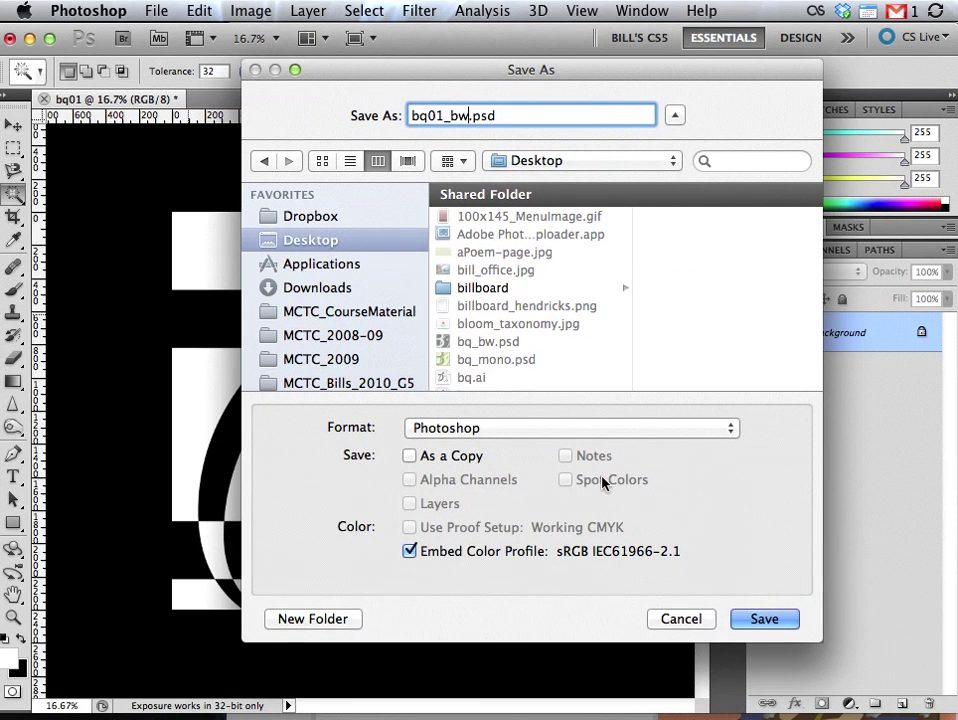
left_click(763, 619)
left_click(156, 11)
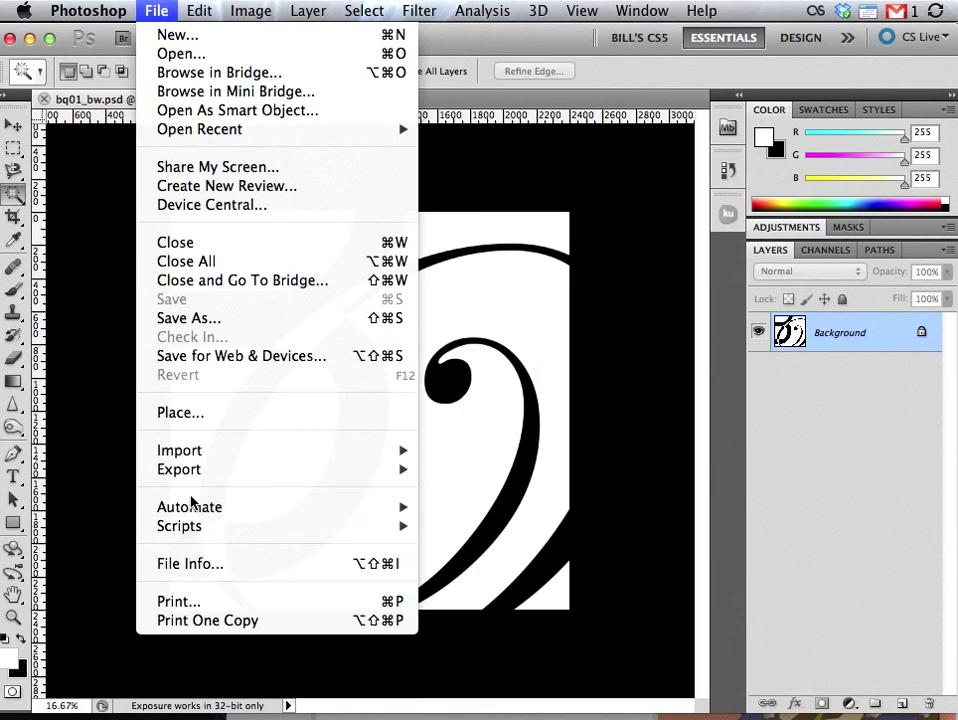
- Print the letterform with the scaled print height set to 8, giving 8 × 8 inches
left_click(186, 603)
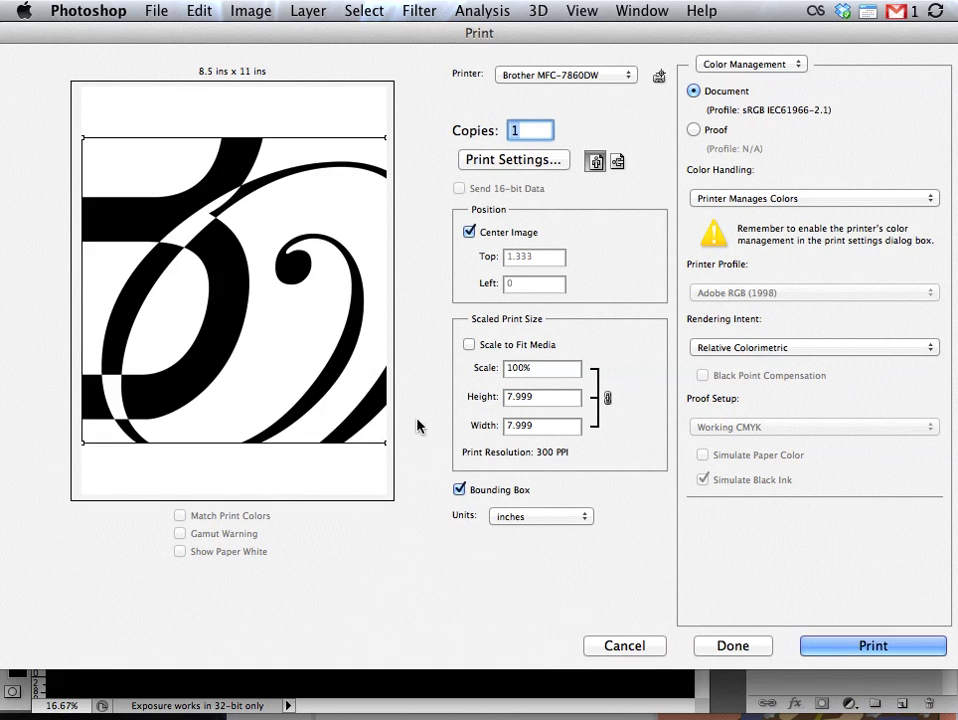
double_click(535, 396)
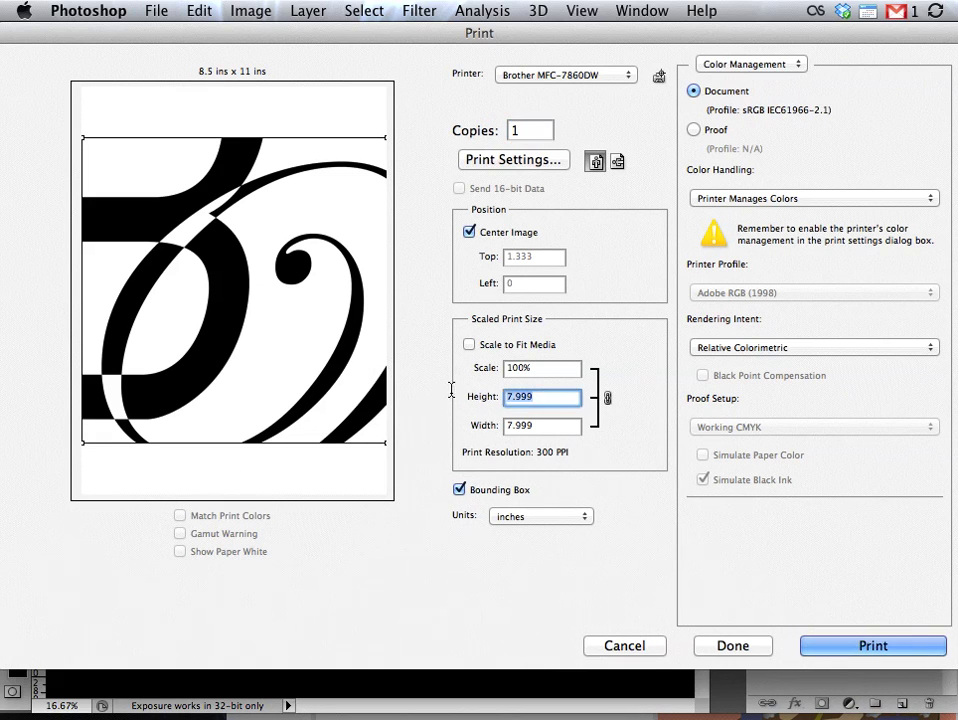
type("8")
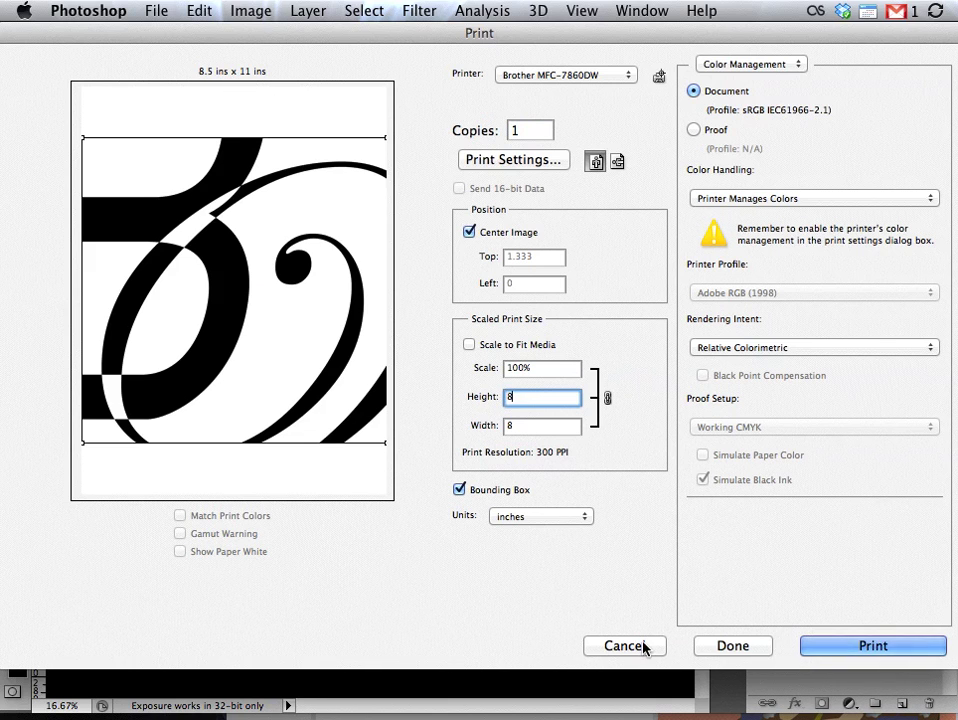
left_click(818, 646)
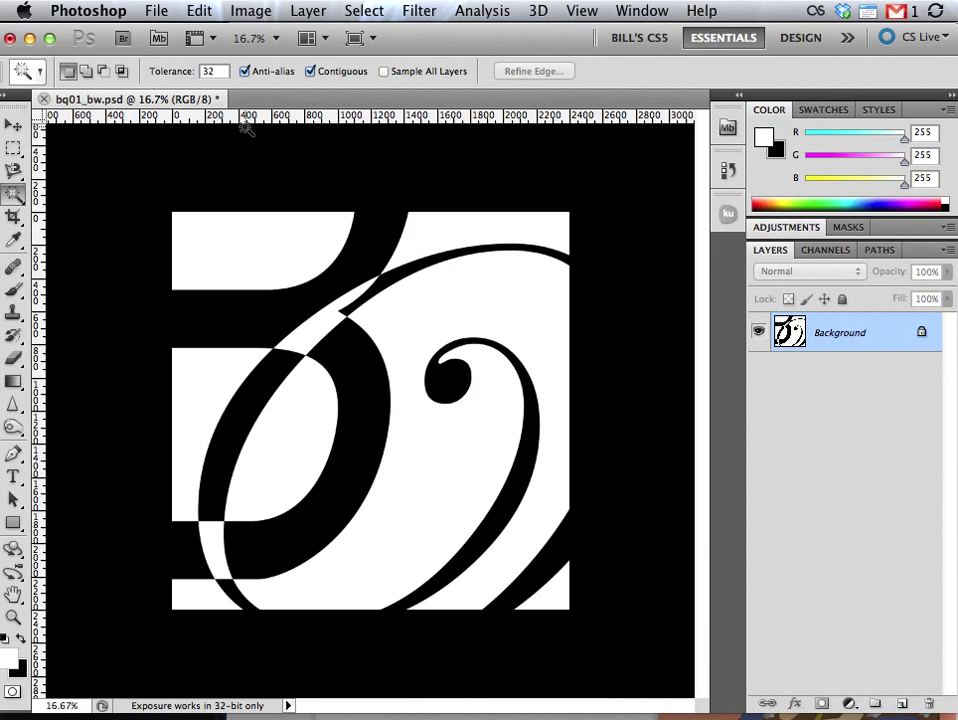
- Set the foreground colour to saturation 0 neutral gray #909090 (RGB 144)
left_click(9, 658)
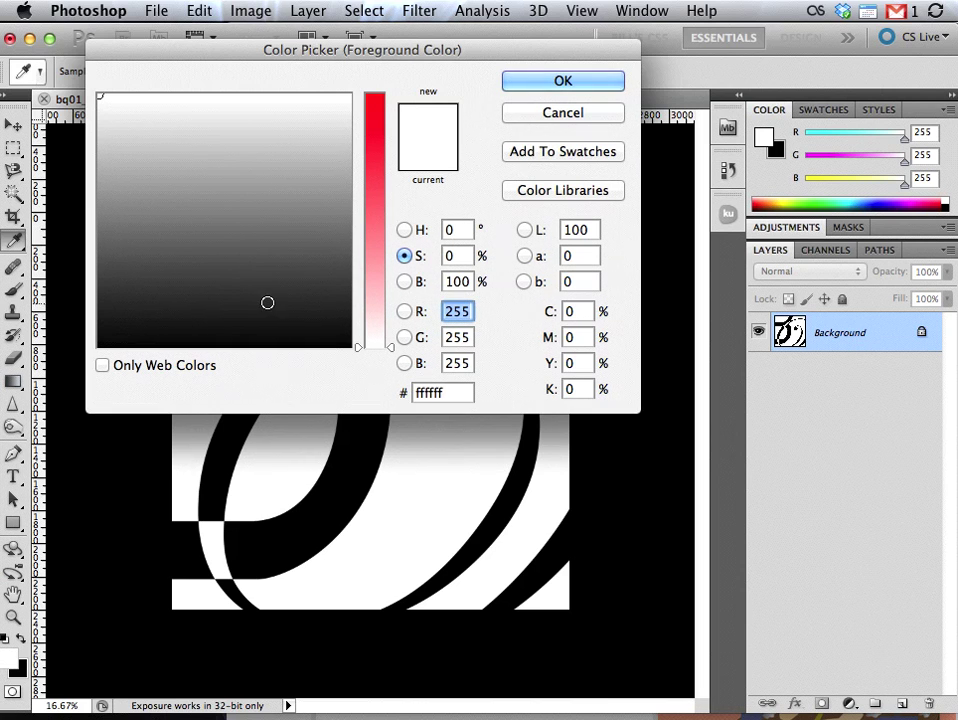
left_click_drag(357, 350, 342, 81)
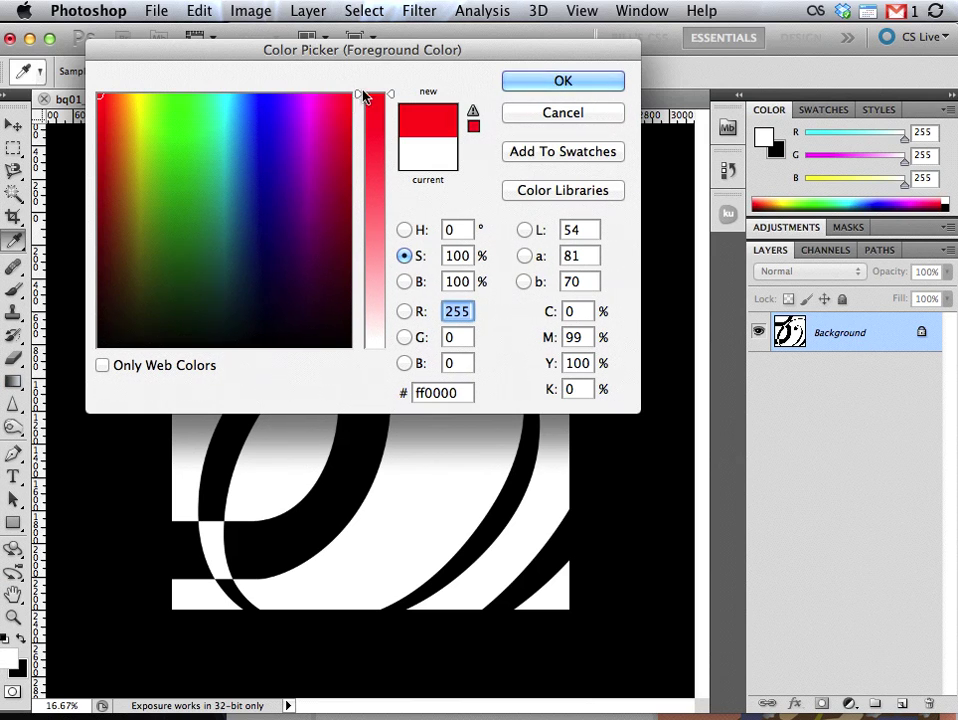
left_click_drag(358, 97, 368, 443)
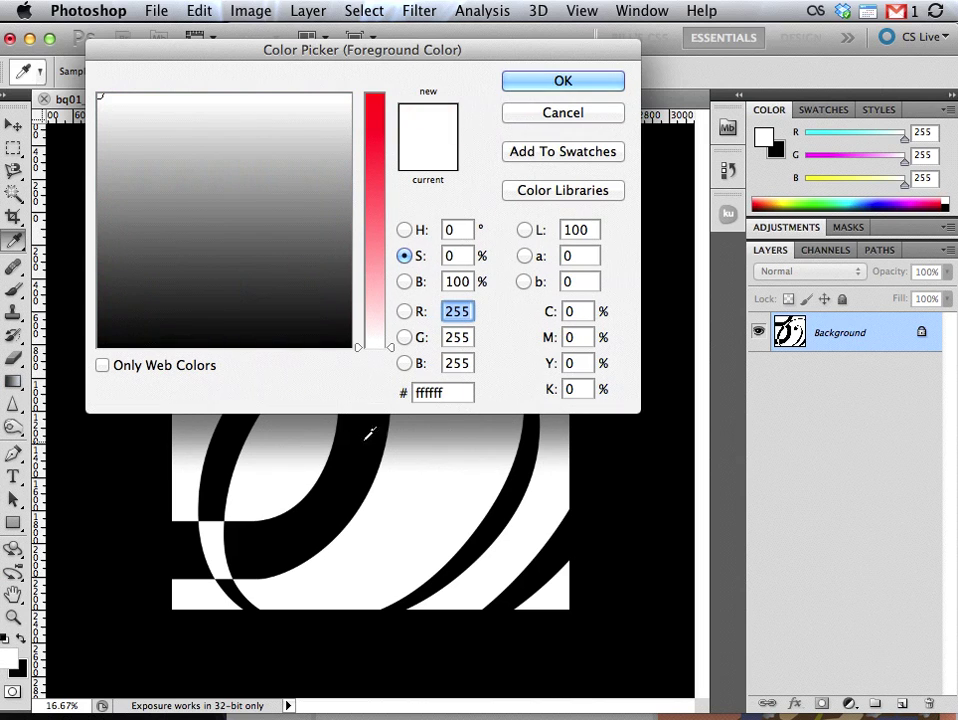
left_click(98, 202)
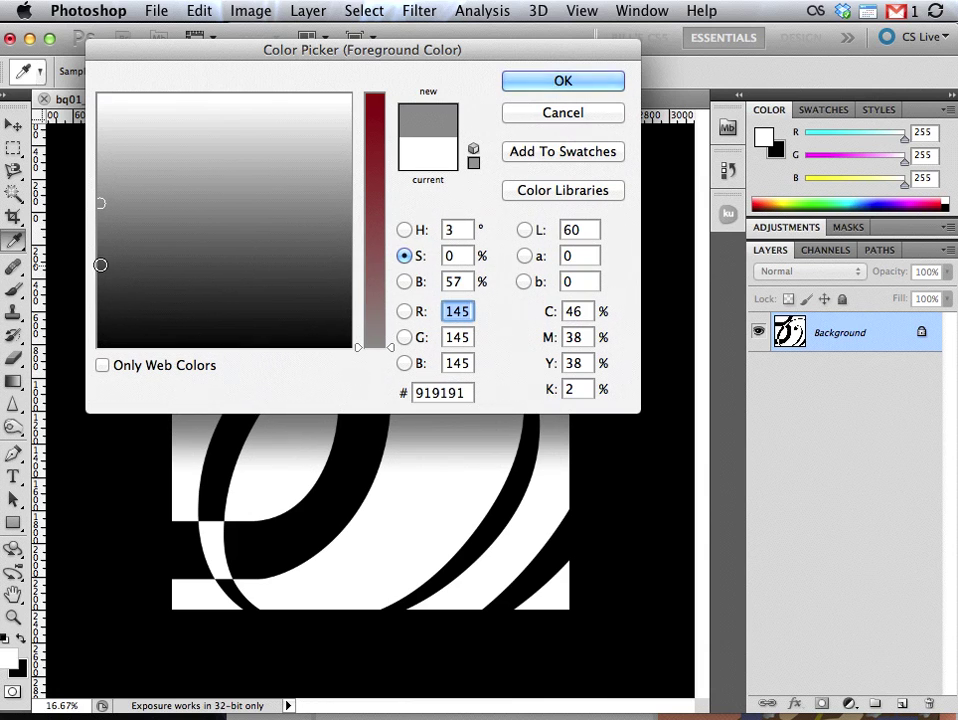
left_click_drag(100, 236, 100, 238)
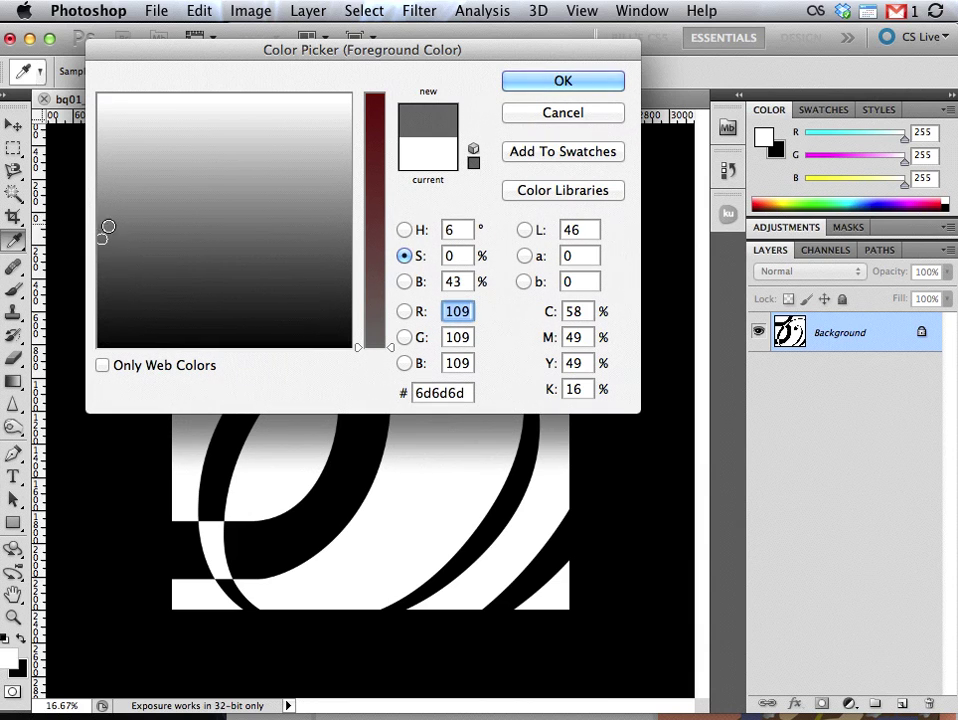
left_click(100, 204)
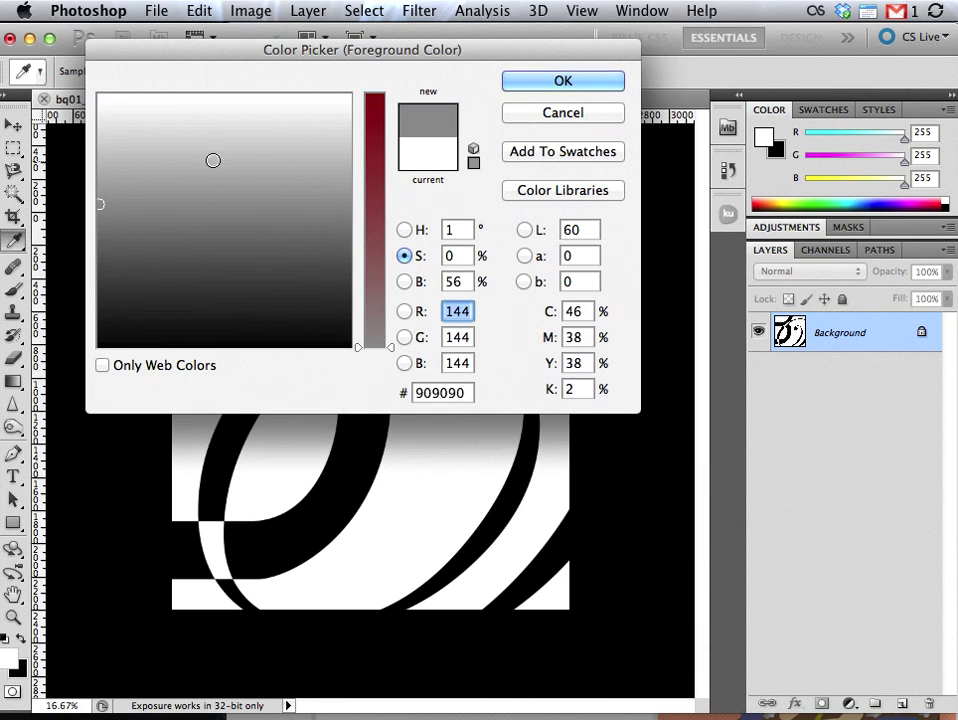
left_click(565, 80)
key("w")
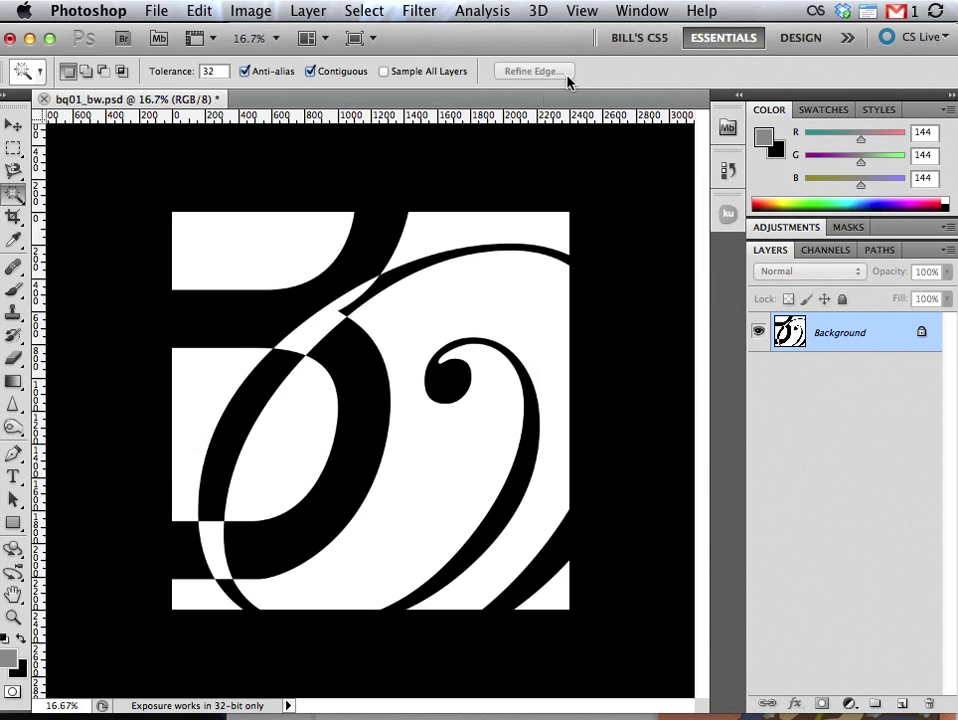
- Switch to the Magic Wand tool from the selection tool group
left_click(13, 125)
left_click(13, 196)
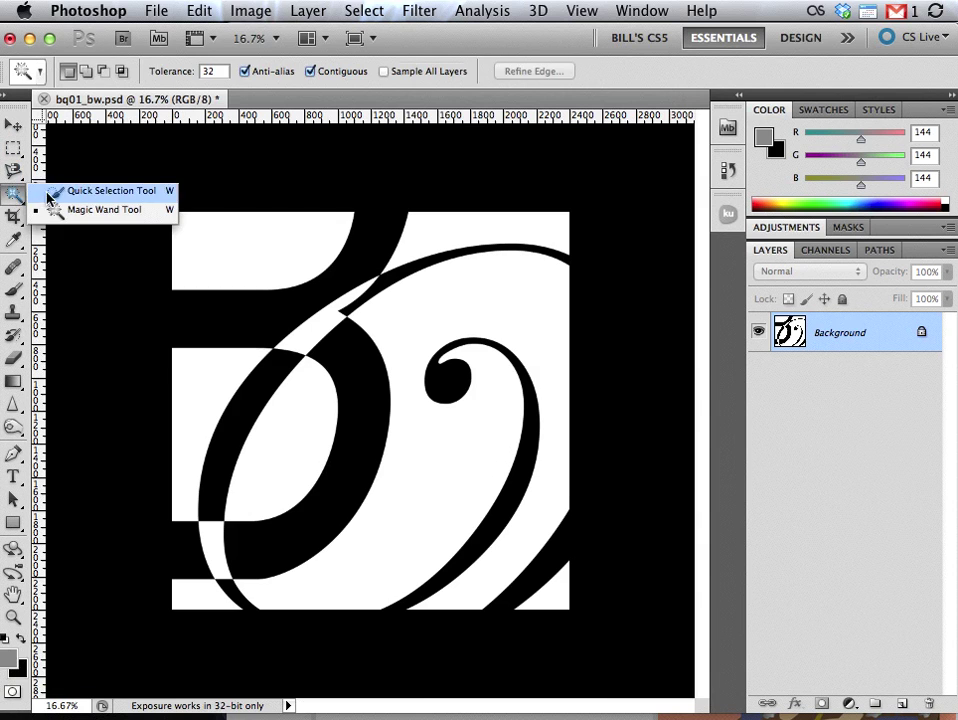
left_click(50, 190)
left_click(18, 199)
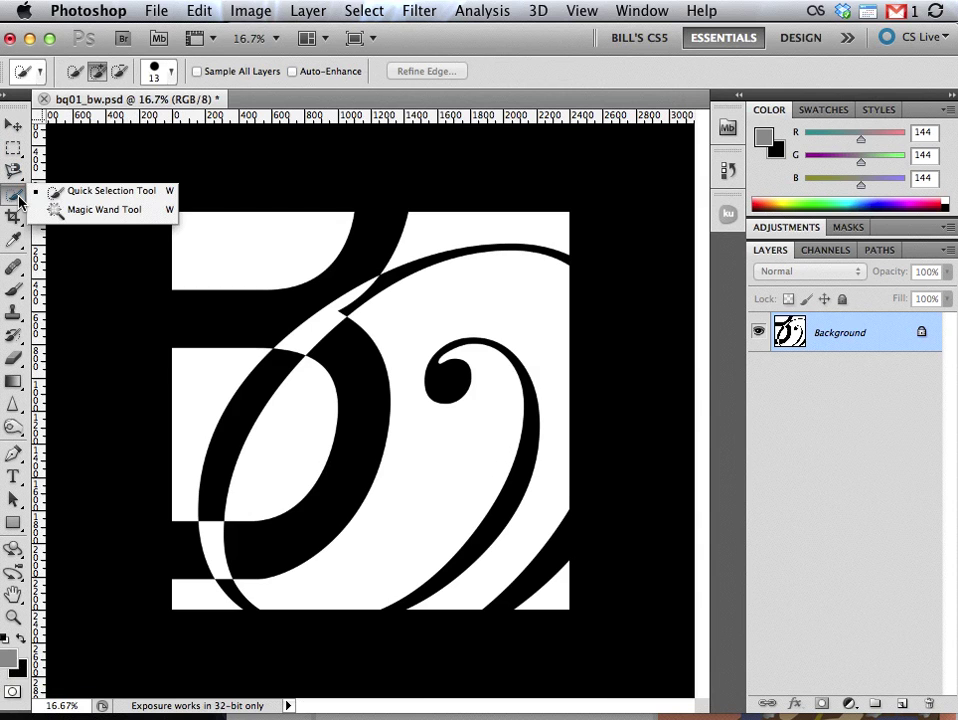
left_click(39, 199)
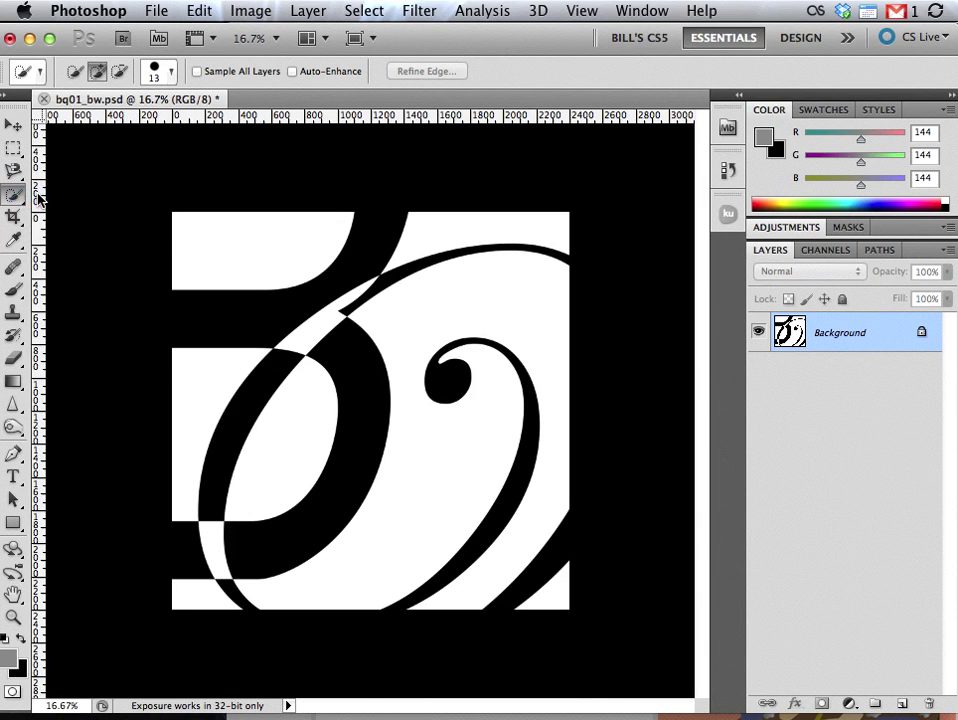
left_click(15, 196)
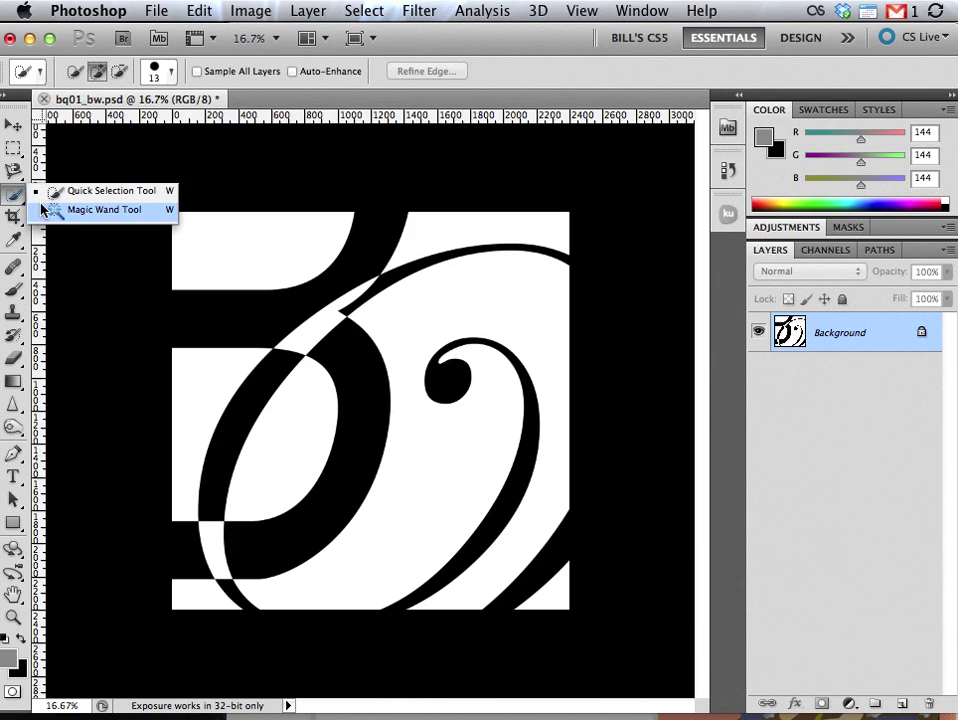
left_click(50, 209)
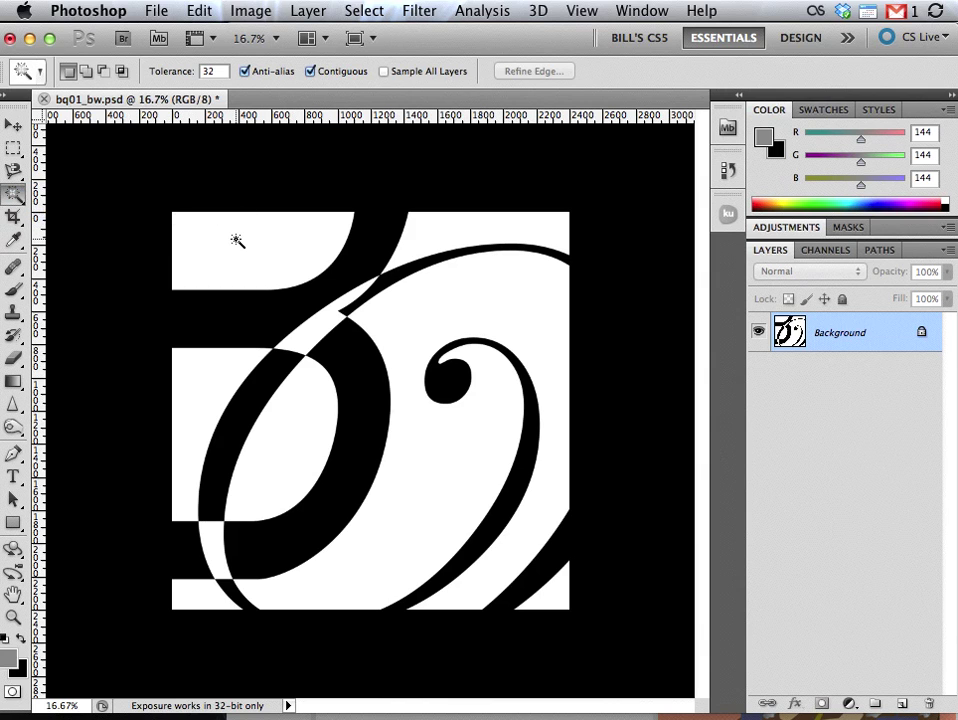
- Select the top-left white area and Shift-add the curved, ellipse, sliver and corner white regions
left_click(238, 242)
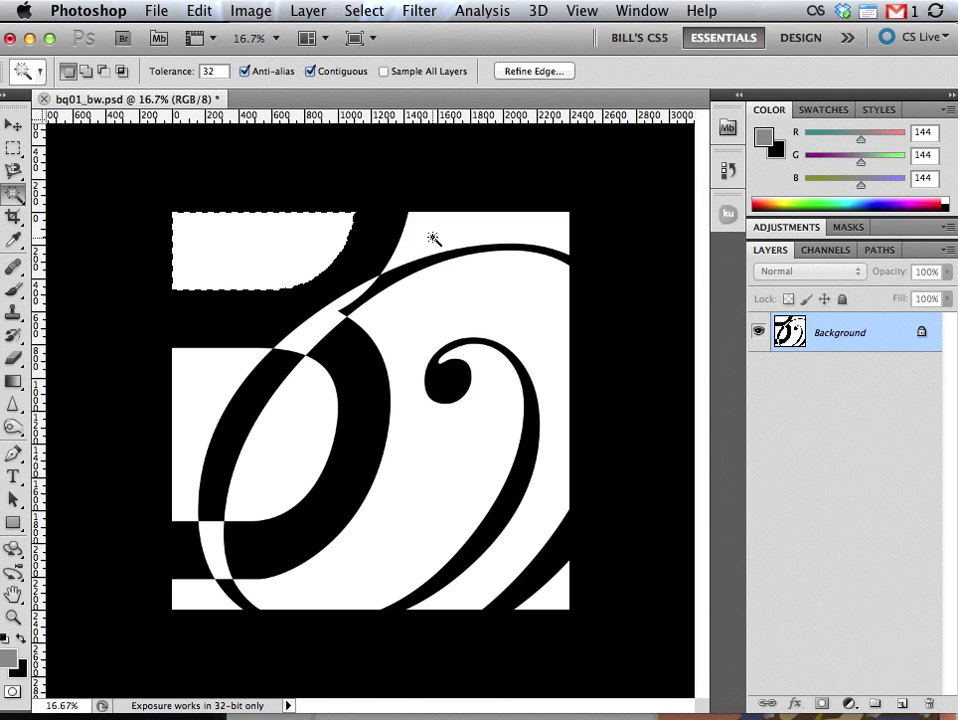
key("shift")
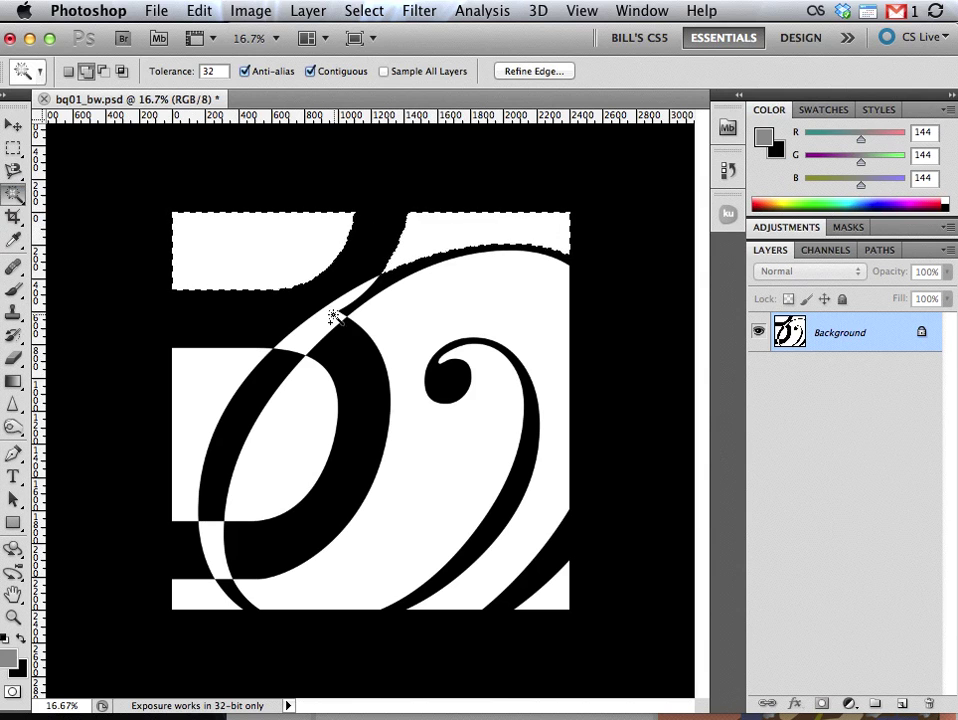
left_click(434, 325, "shift")
left_click(552, 602, "shift")
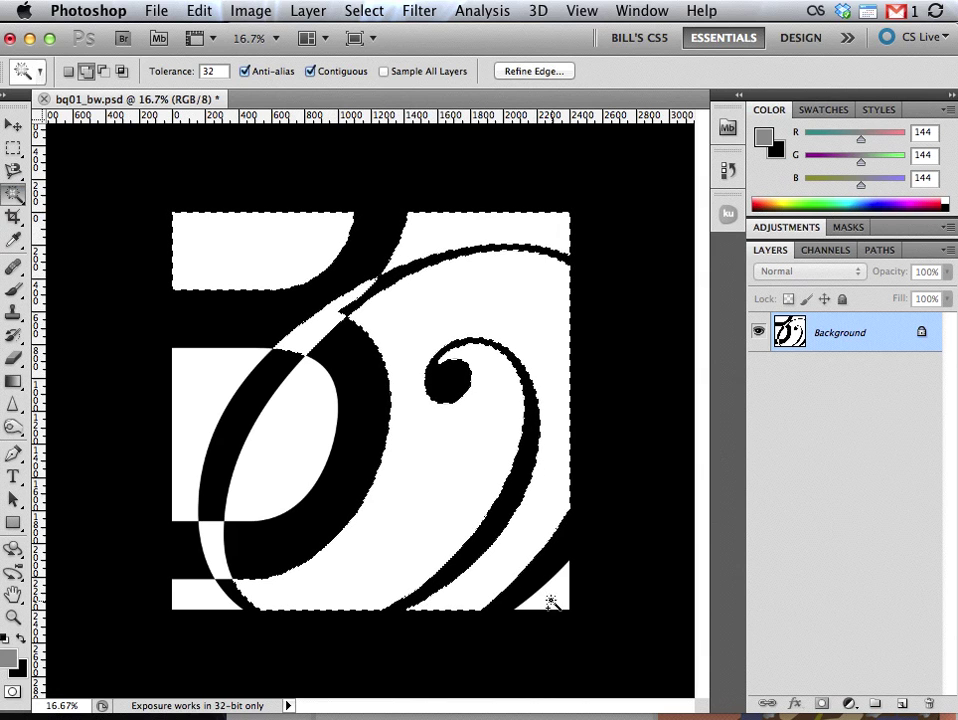
left_click(207, 402, "shift")
left_click(289, 445, "shift")
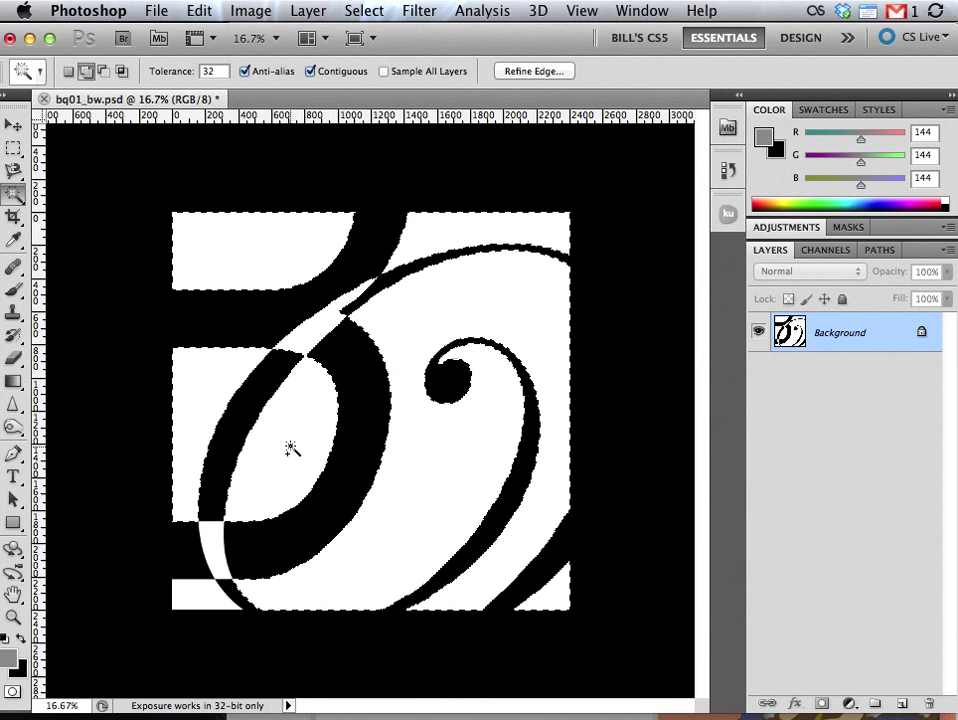
left_click(218, 553, "shift")
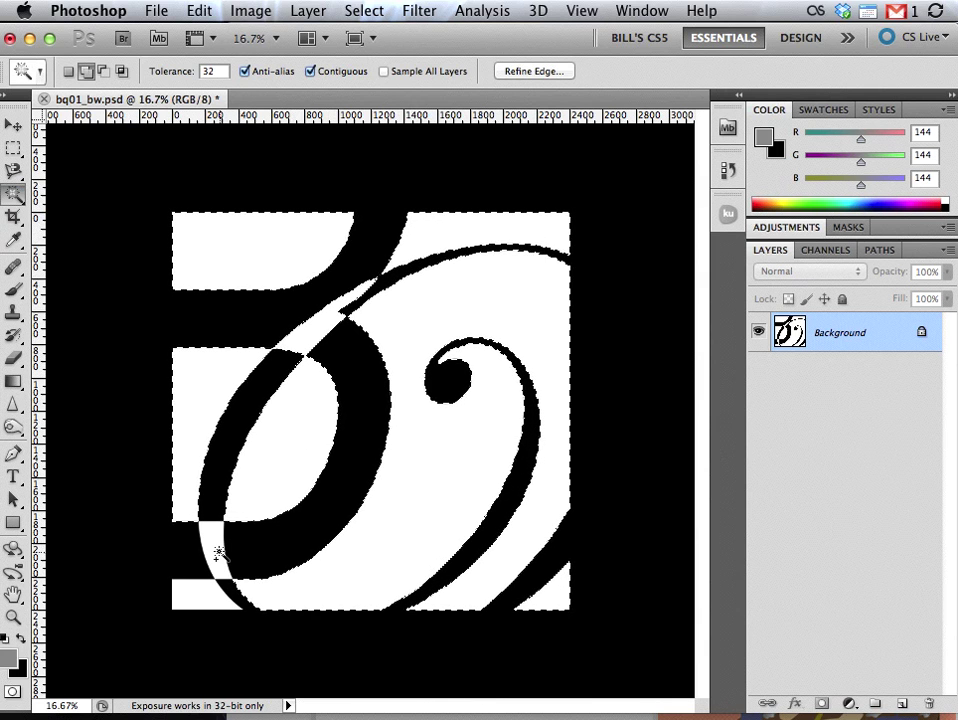
left_click(199, 602, "shift")
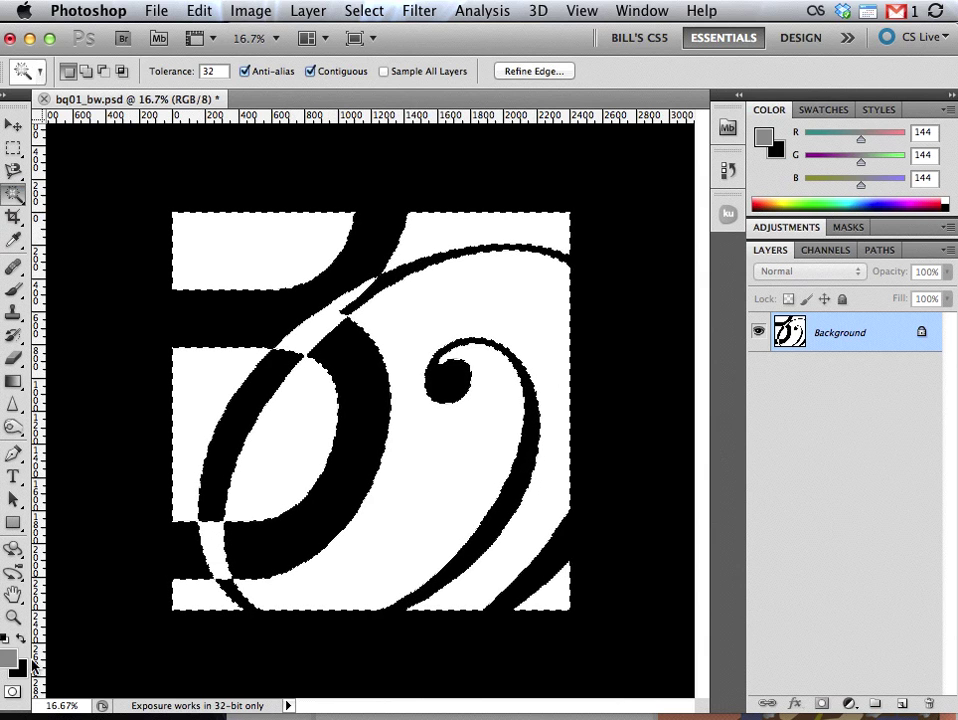
- Fill the selected white areas with the 144 gray foreground colour at Normal, 100%
left_click(192, 10)
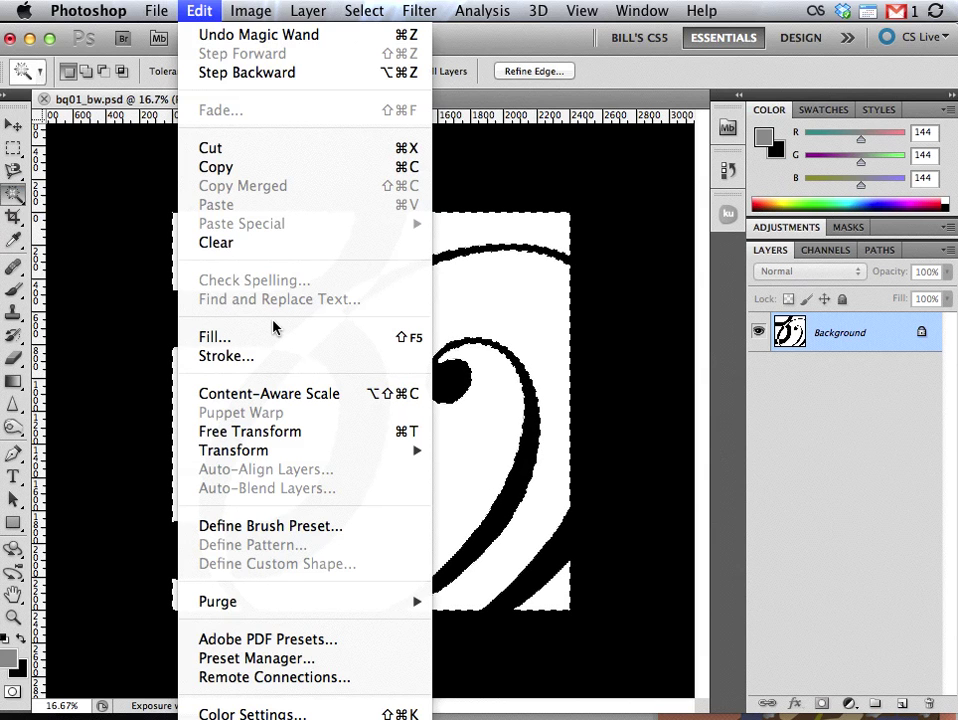
left_click(252, 337)
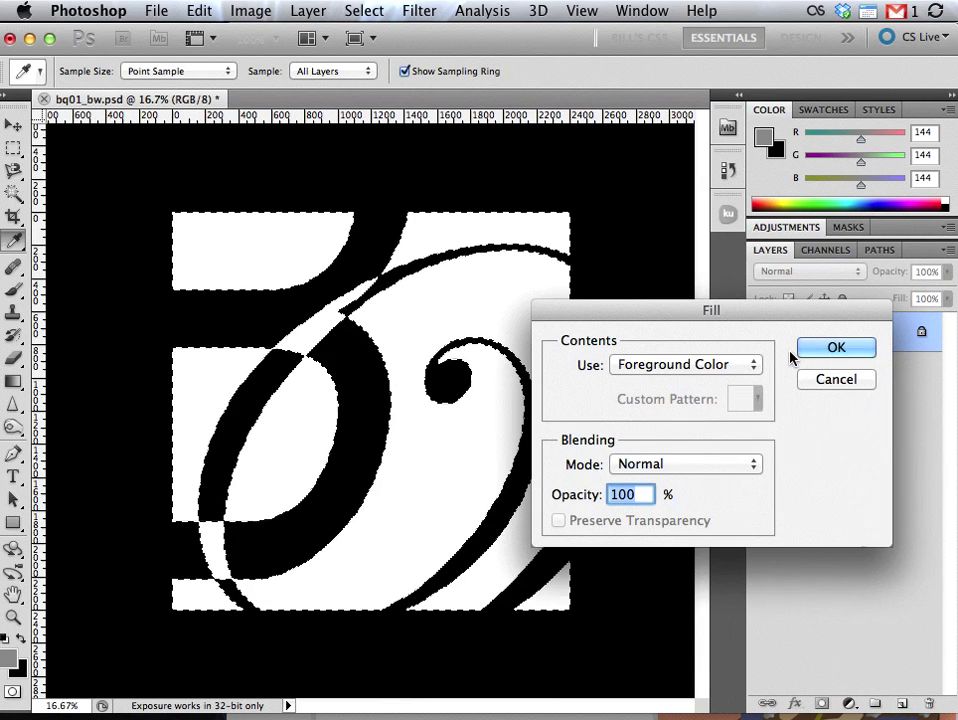
left_click(826, 349)
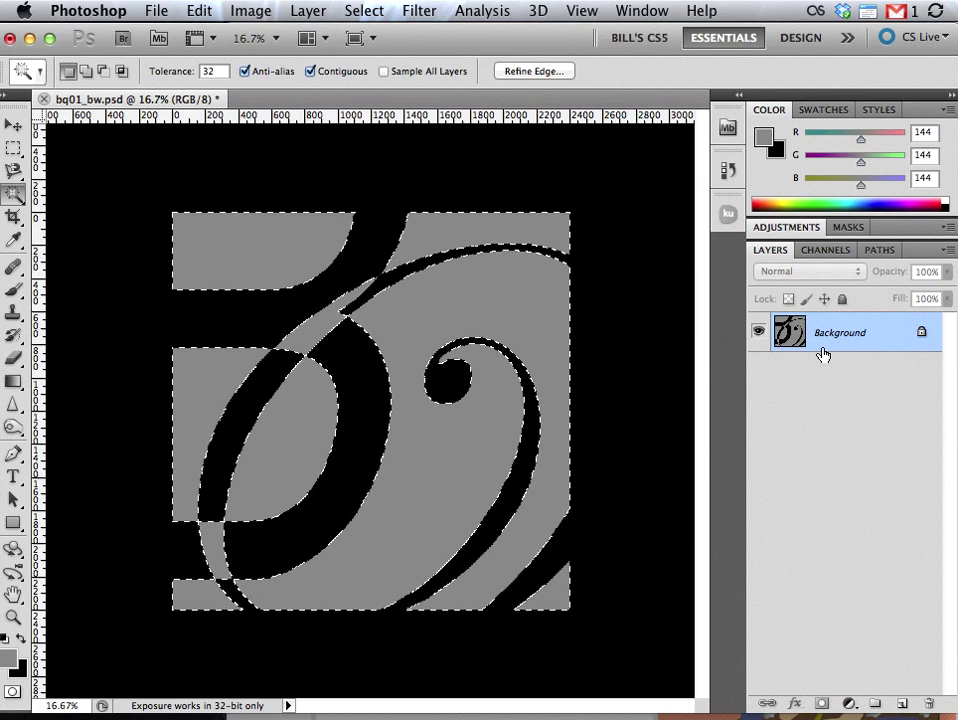
- Select the black letter stroke with the Magic Wand, Shift-adding the bottom-left stroke tip
left_click(368, 239)
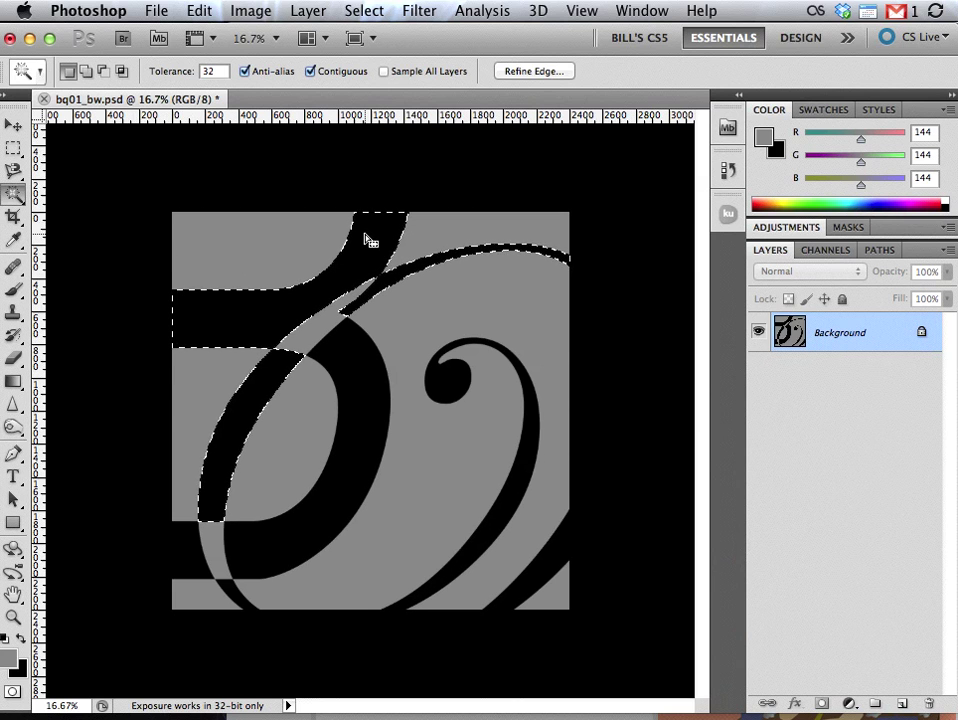
key("shift")
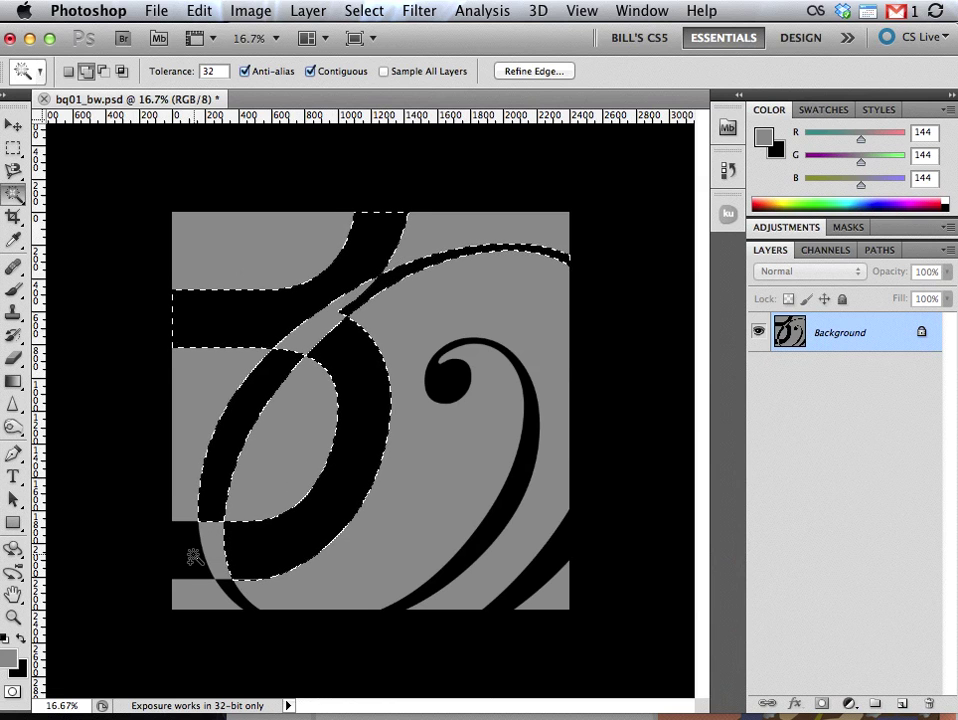
left_click(234, 600, "shift")
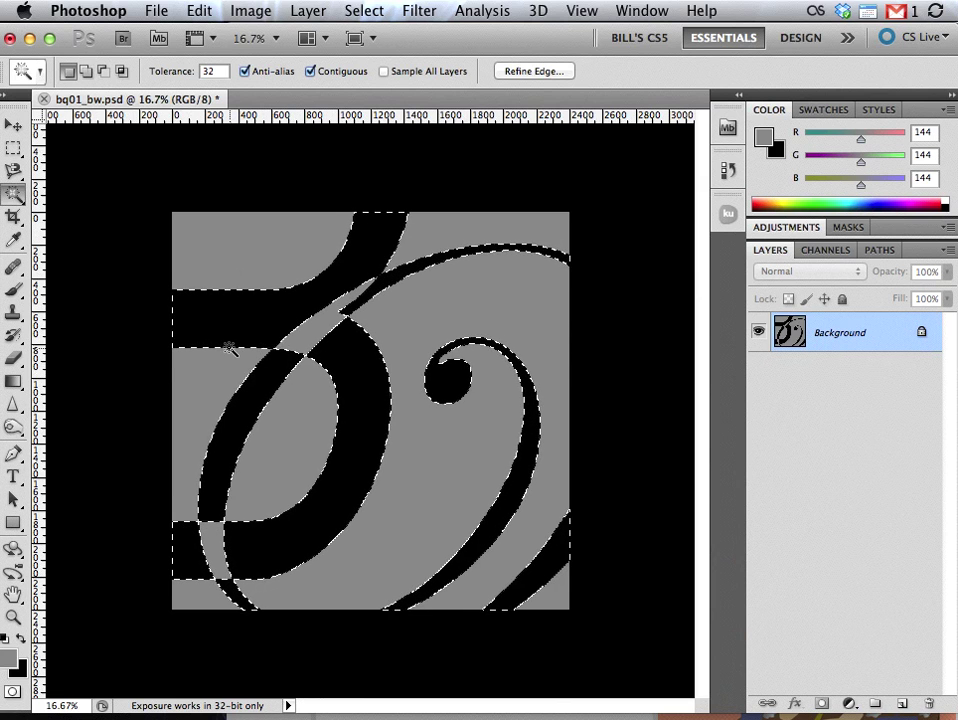
- Set the foreground to light gray #e8e8e8 (RGB 232) and fill the selected strokes
left_click(9, 660)
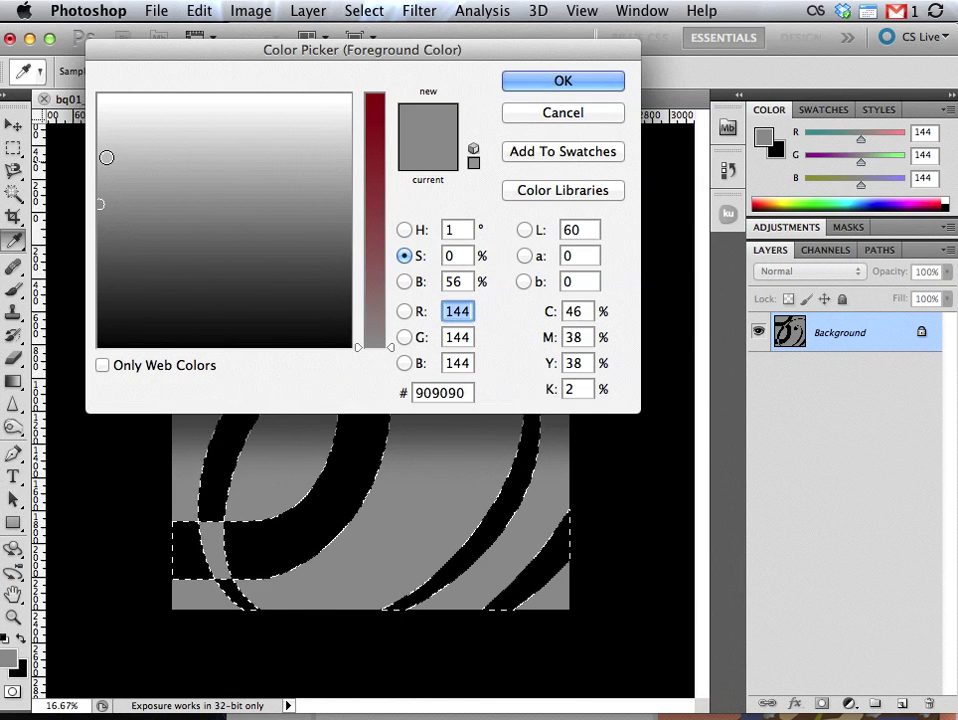
left_click_drag(99, 150, 100, 116)
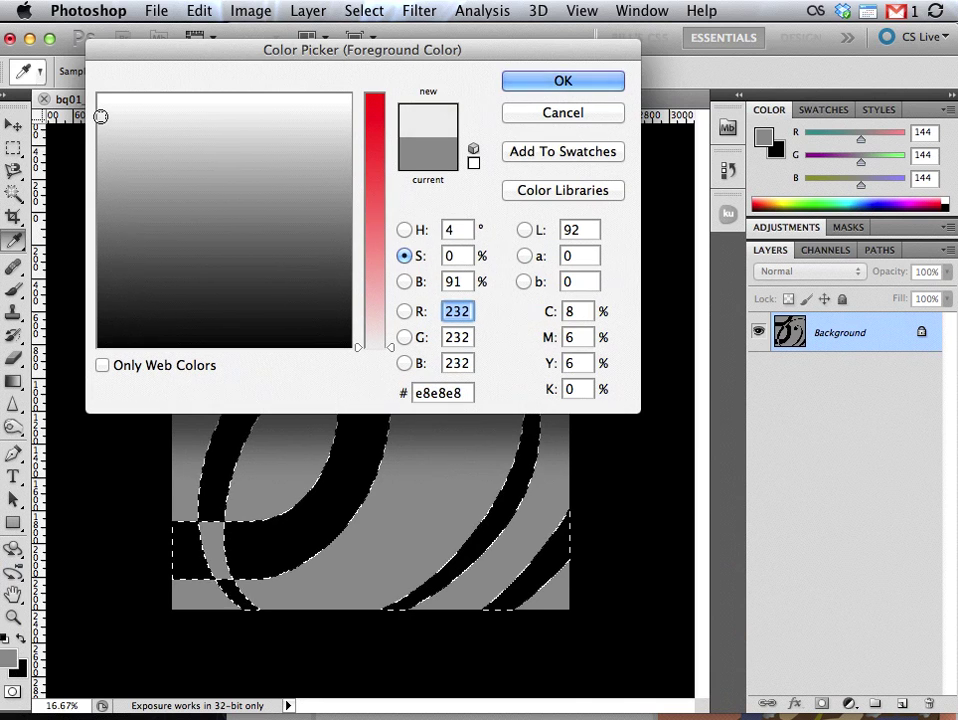
left_click(530, 79)
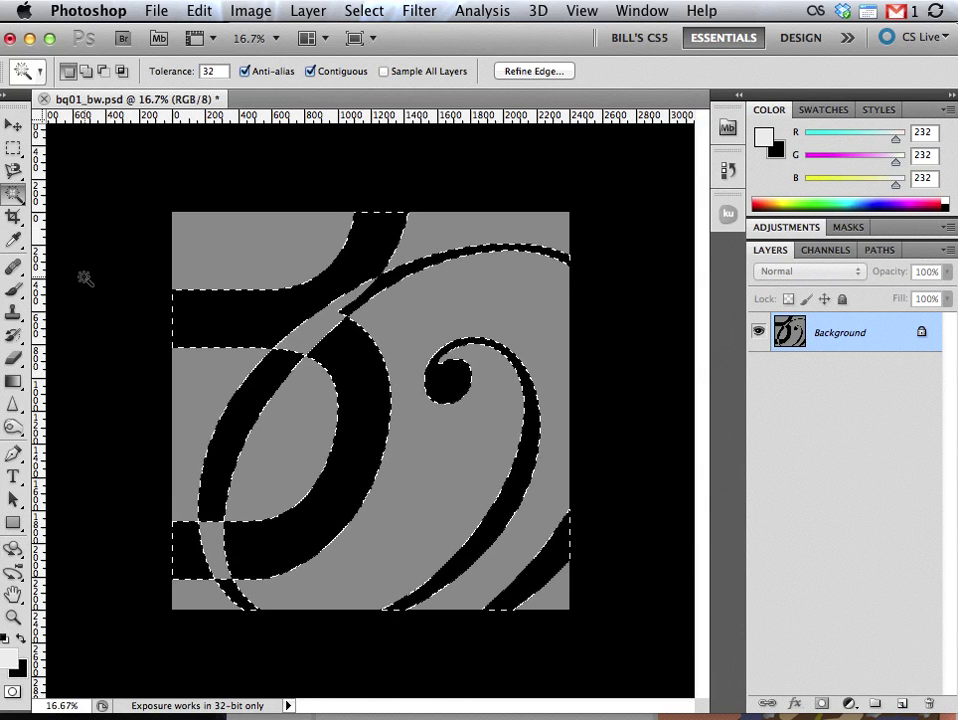
left_click(200, 11)
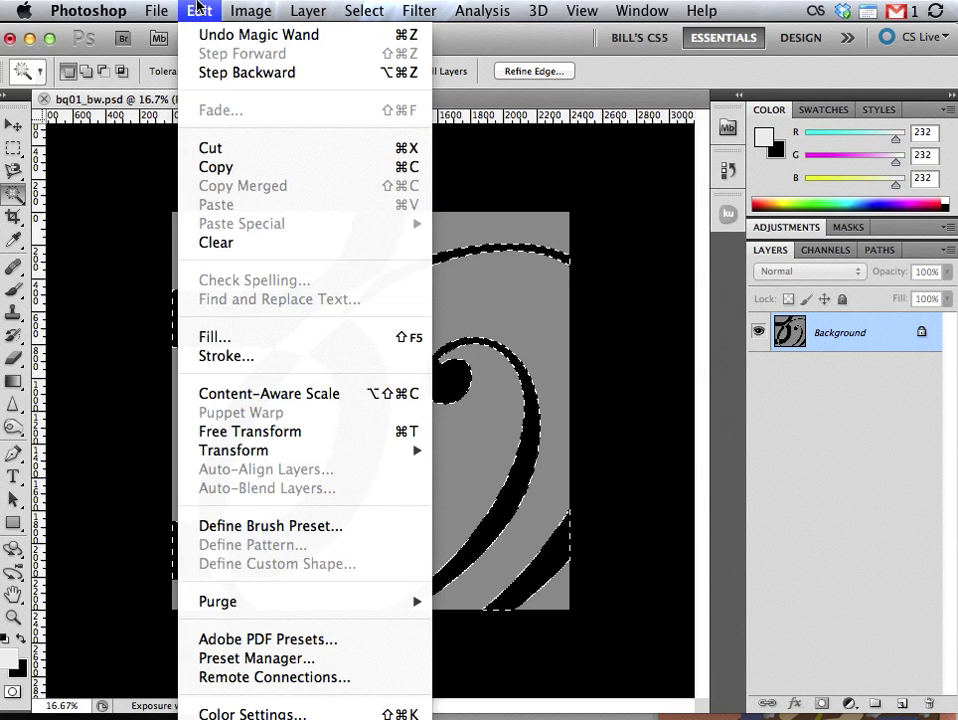
left_click(227, 337)
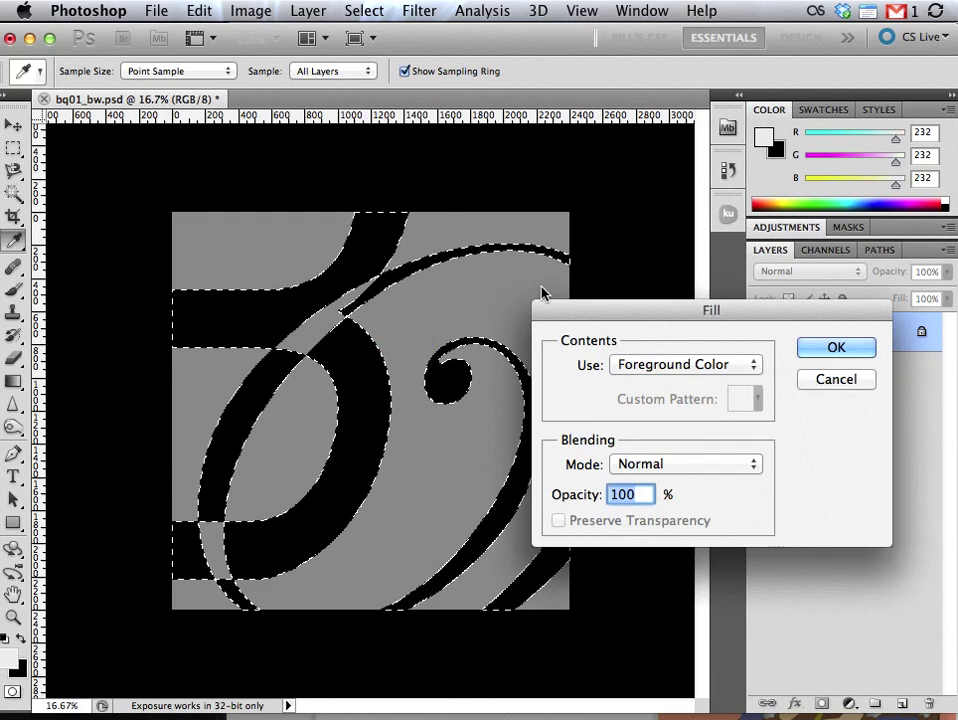
left_click(837, 347)
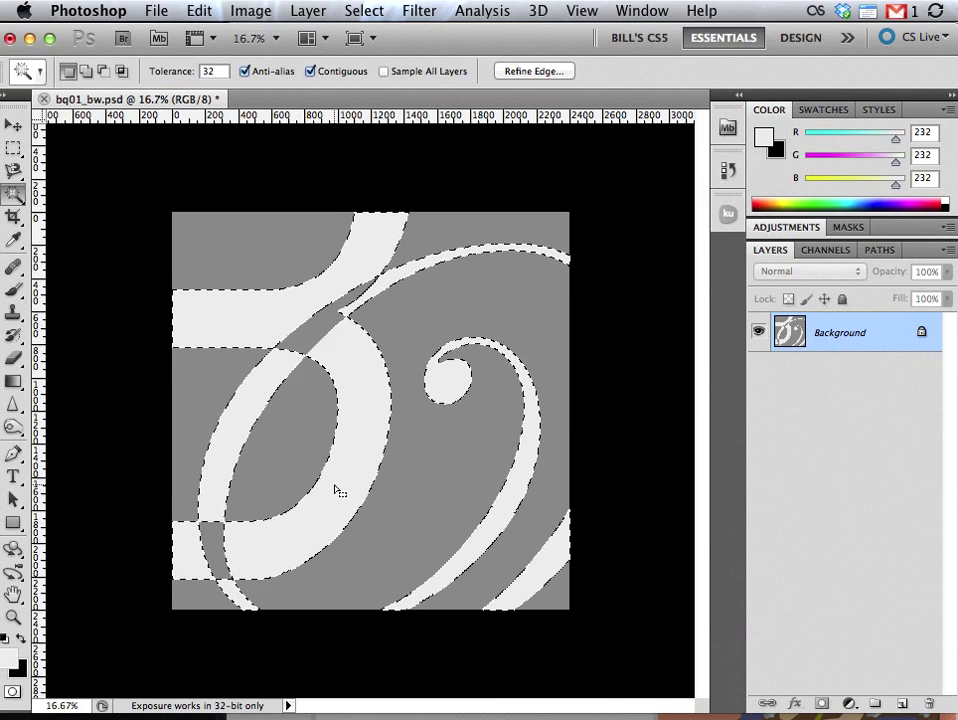
- Keep the light gray foreground and select the top-crossing sliver plus the lower-left gray pieces
left_click(13, 658)
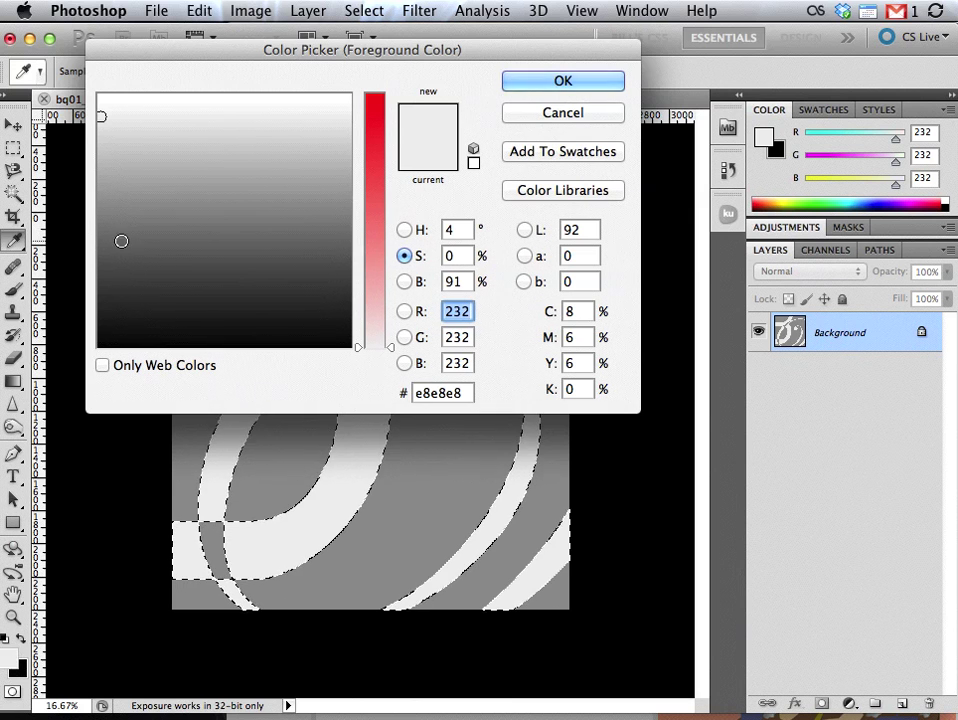
left_click(567, 82)
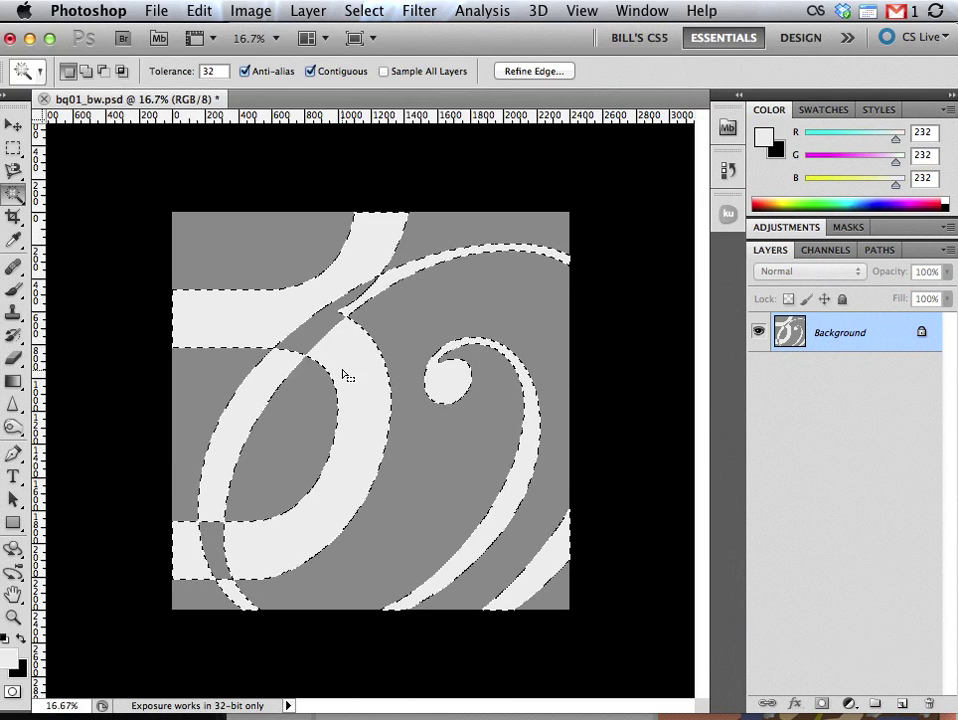
left_click(318, 338)
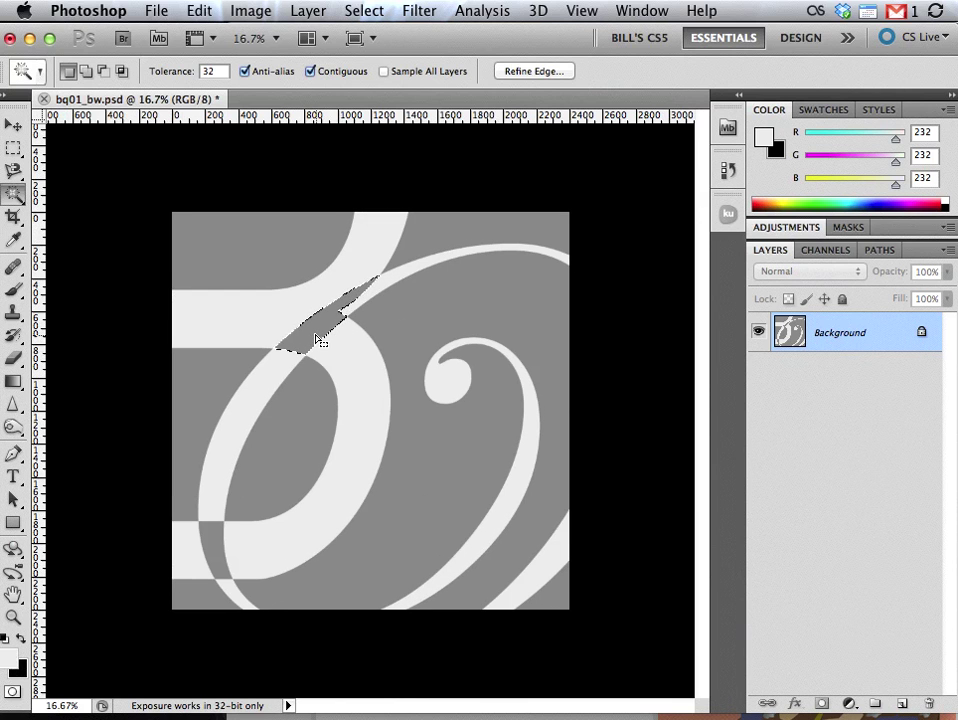
key("shift")
left_click(216, 543, "shift")
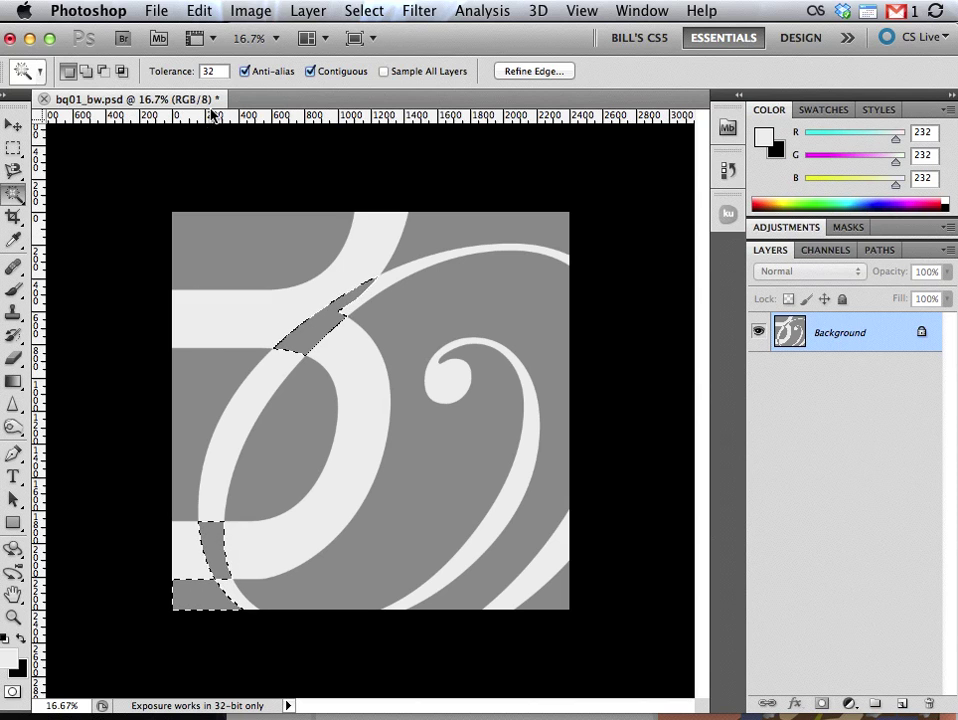
- Set Magic Wand tolerance to 10, then reselect the lower-left sliver and add the upper one
double_click(213, 71)
type("10")
key("Return")
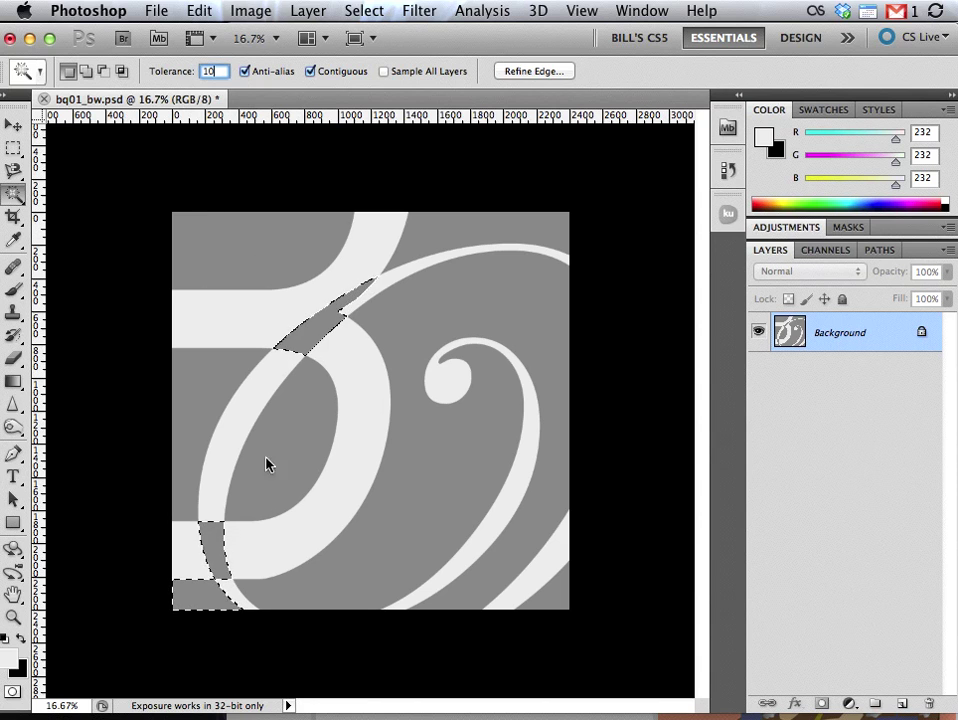
key("alt+BackSpace")
key("ctrl+d")
left_click(214, 558)
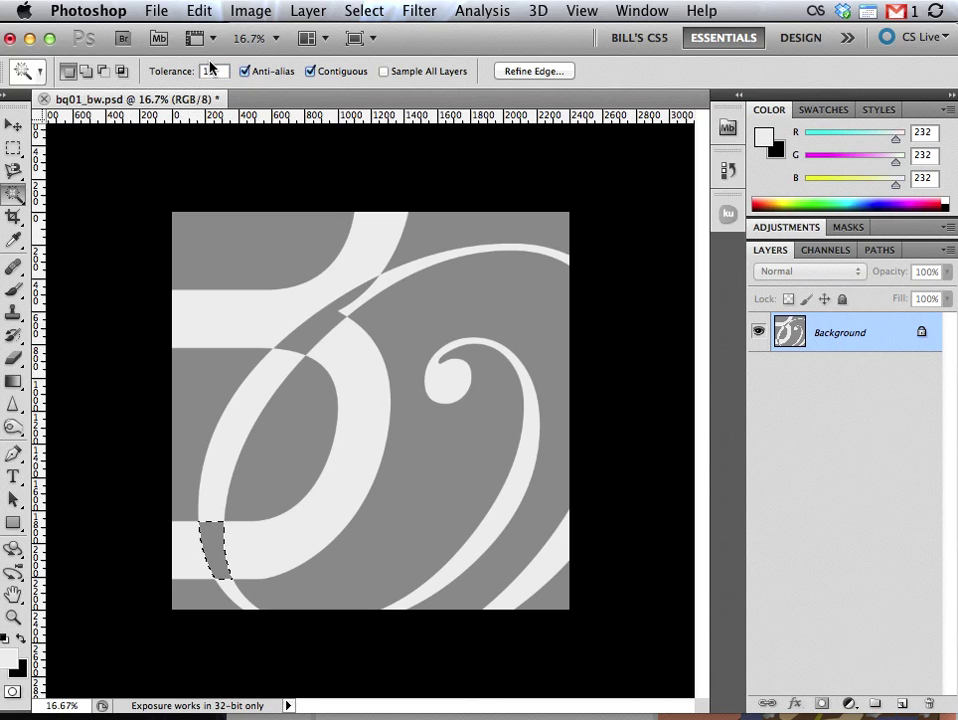
key("shift")
left_click(319, 336, "shift")
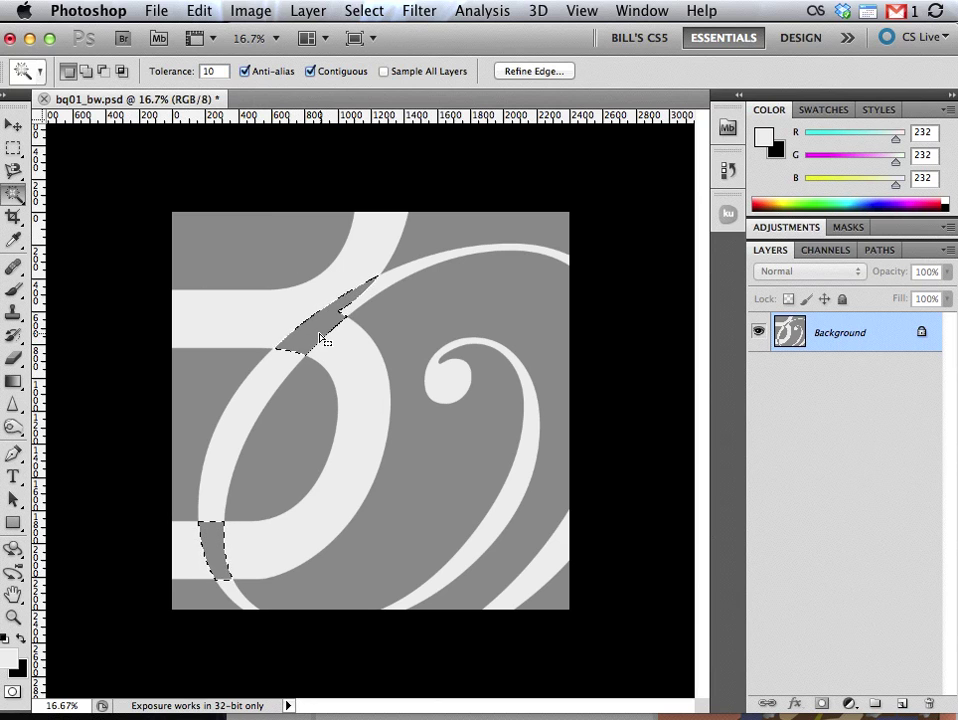
- Set the foreground colour to darker gray #707070 (RGB 112)
left_click(10, 660)
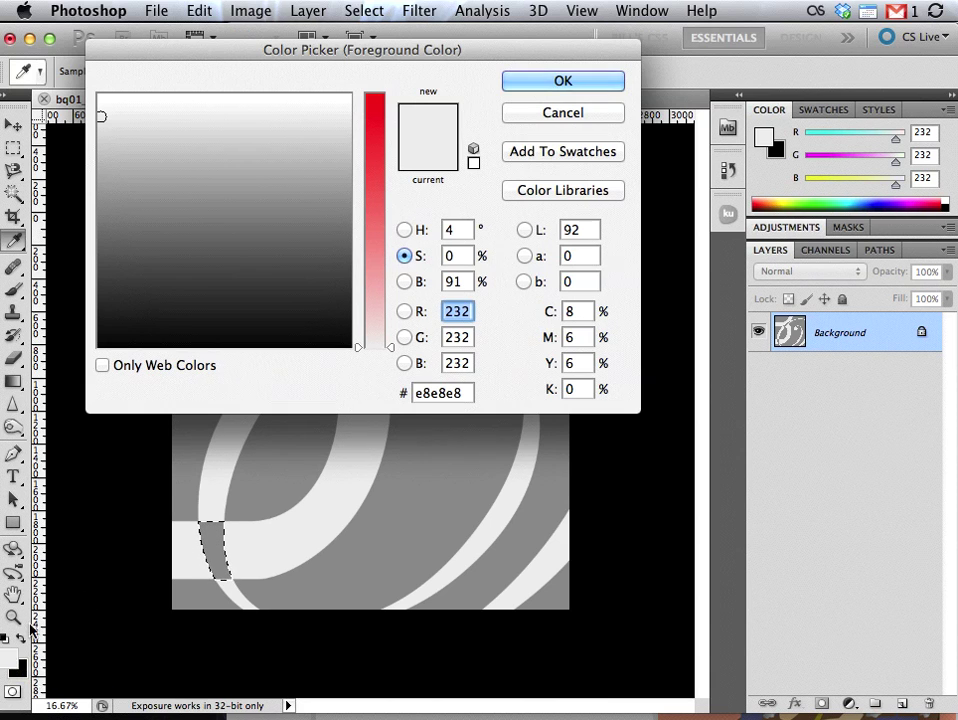
mouse_move(98, 210)
left_mouse_down()
mouse_move(96, 274)
mouse_move(100, 236)
left_mouse_up()
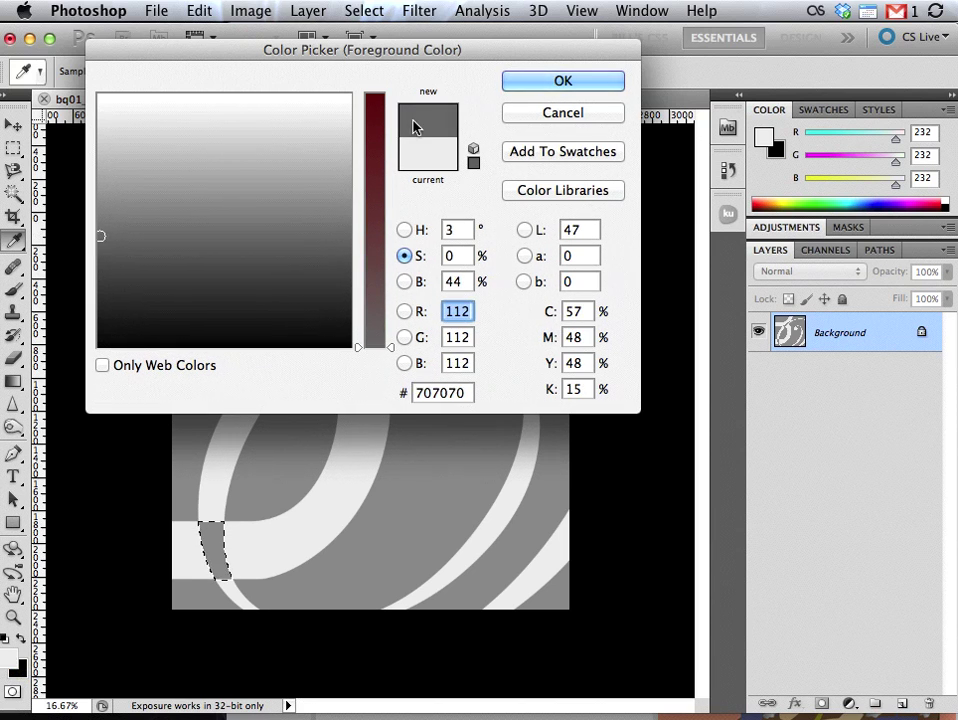
left_click(563, 80)
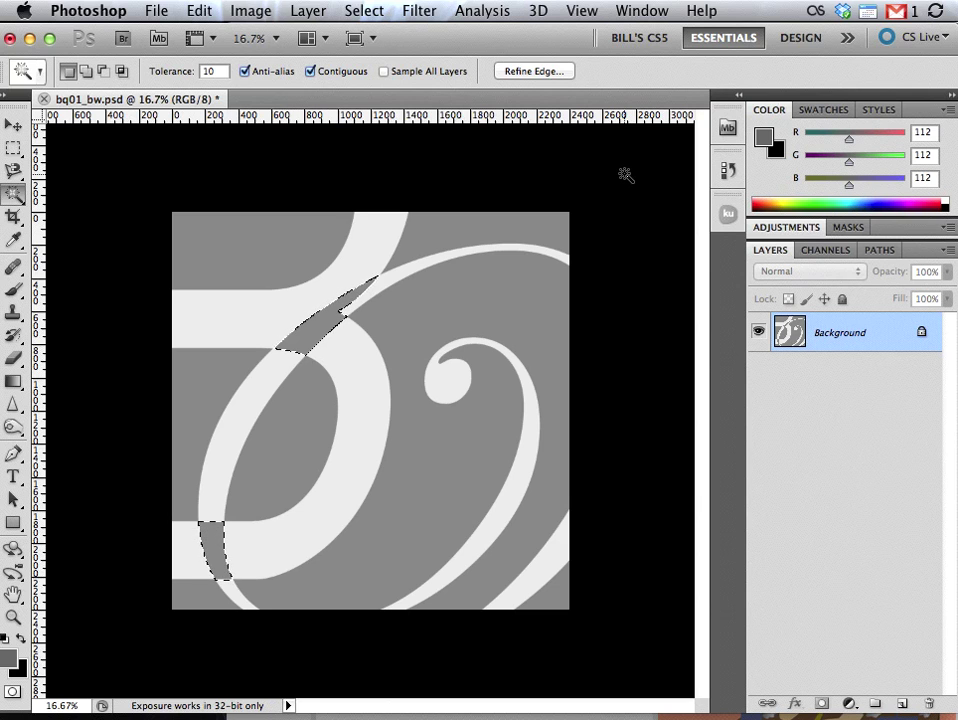
key("shift")
- Fill the selected crossing slivers with the 112 gray foreground colour at 100%
left_click(188, 10)
left_click(221, 341)
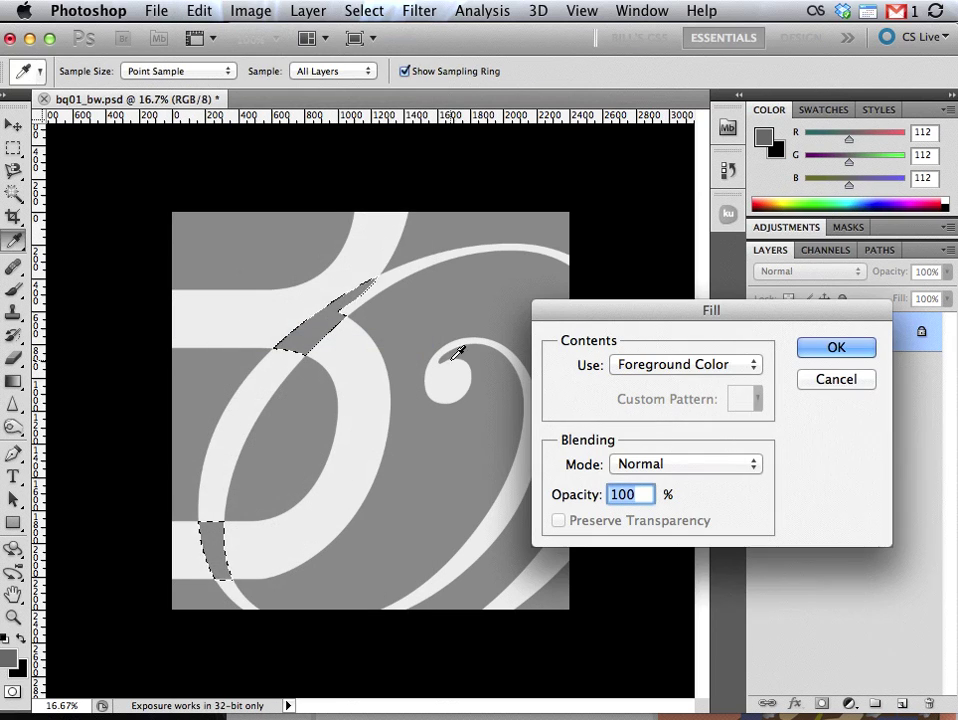
left_click(836, 348)
key("w")
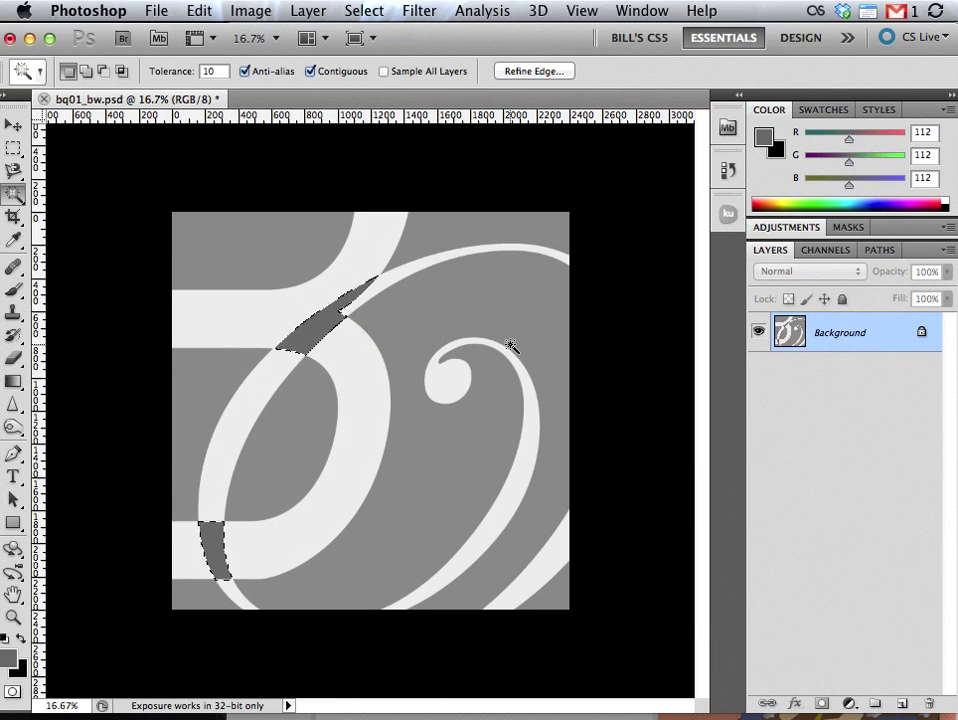
- Deselect, then select the left gray area plus the bottom-right, bottom-left and top-right areas
key("super+d")
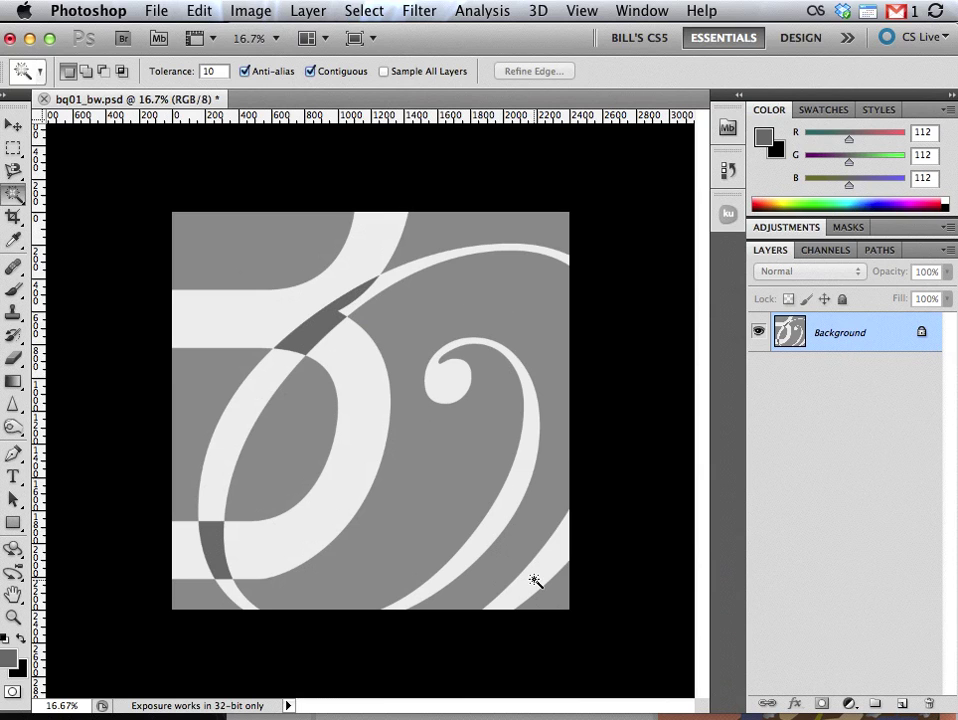
left_click(199, 383)
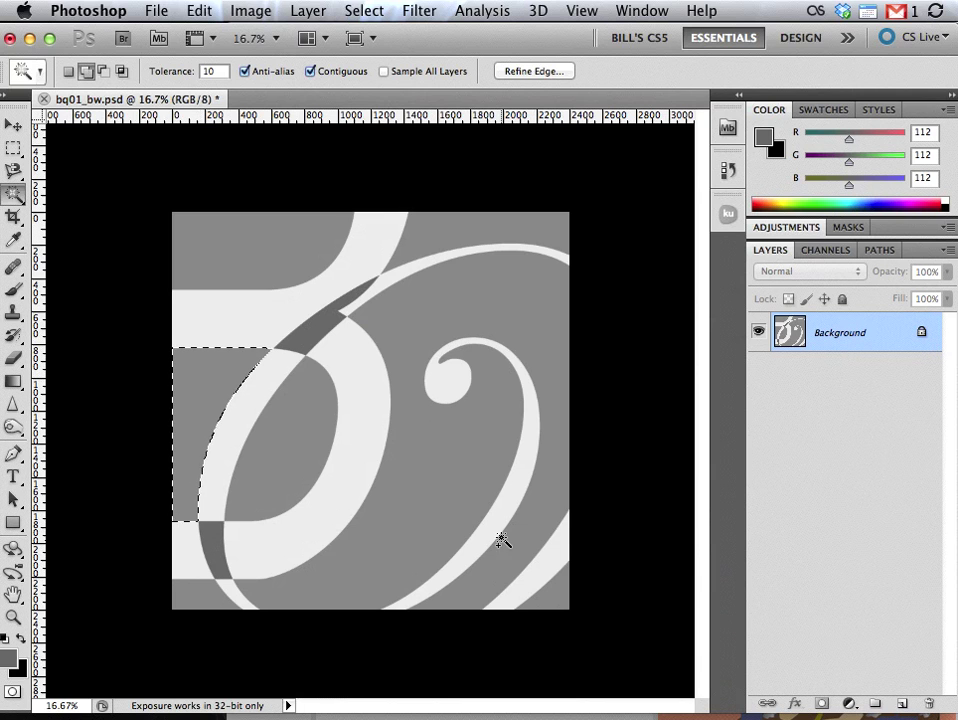
left_click(555, 601)
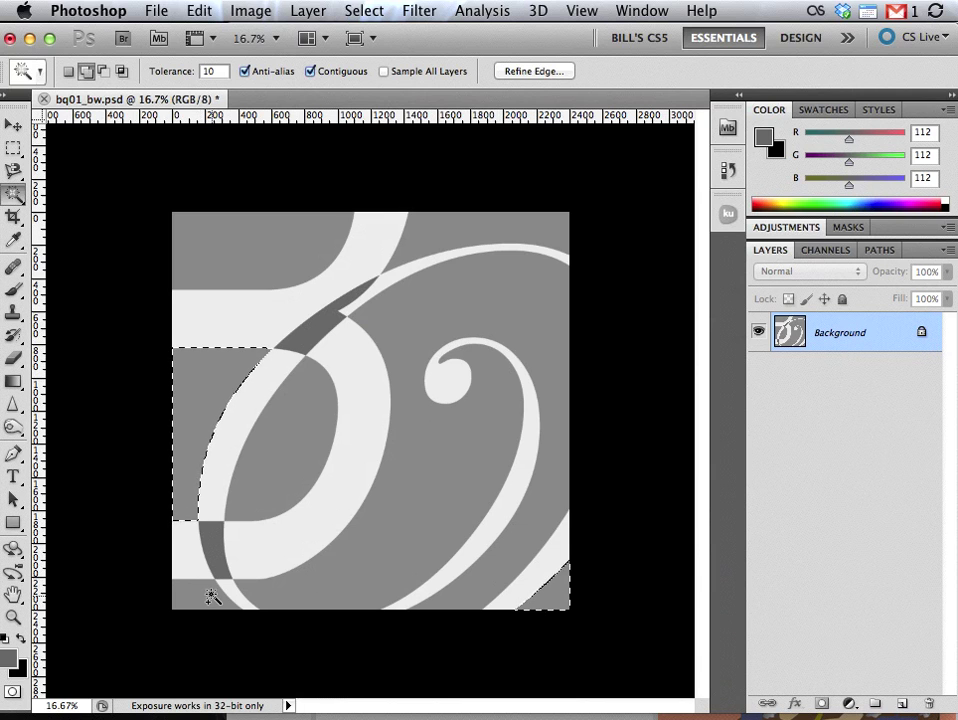
left_click(209, 596)
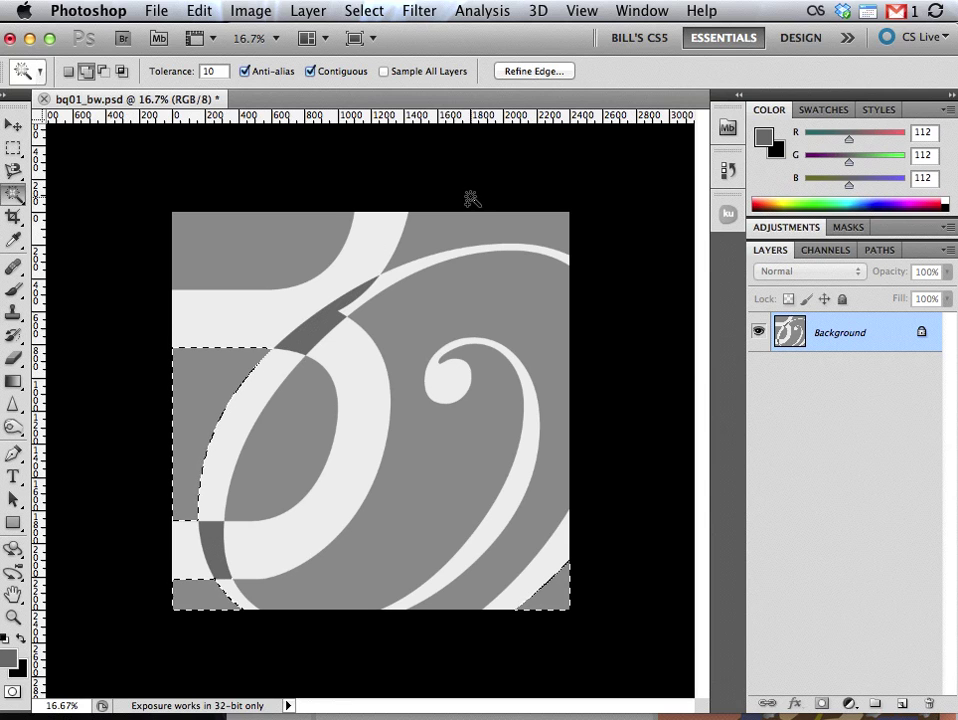
left_click(436, 250, "shift")
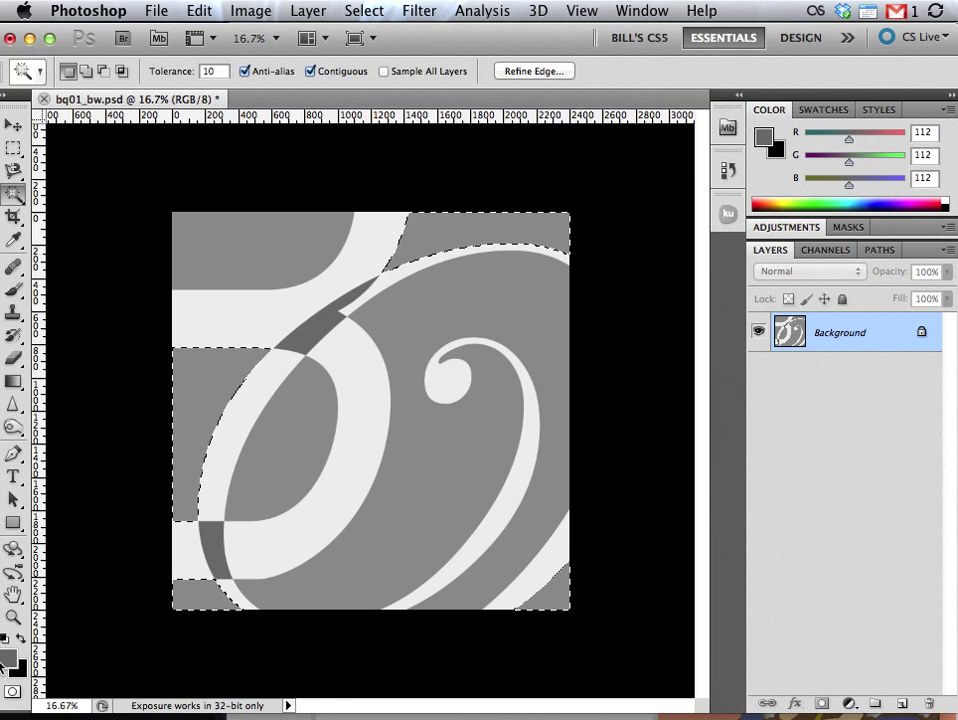
- Fill the selected areas with the 112 gray foreground colour and deselect
left_click(198, 11)
left_click(215, 337)
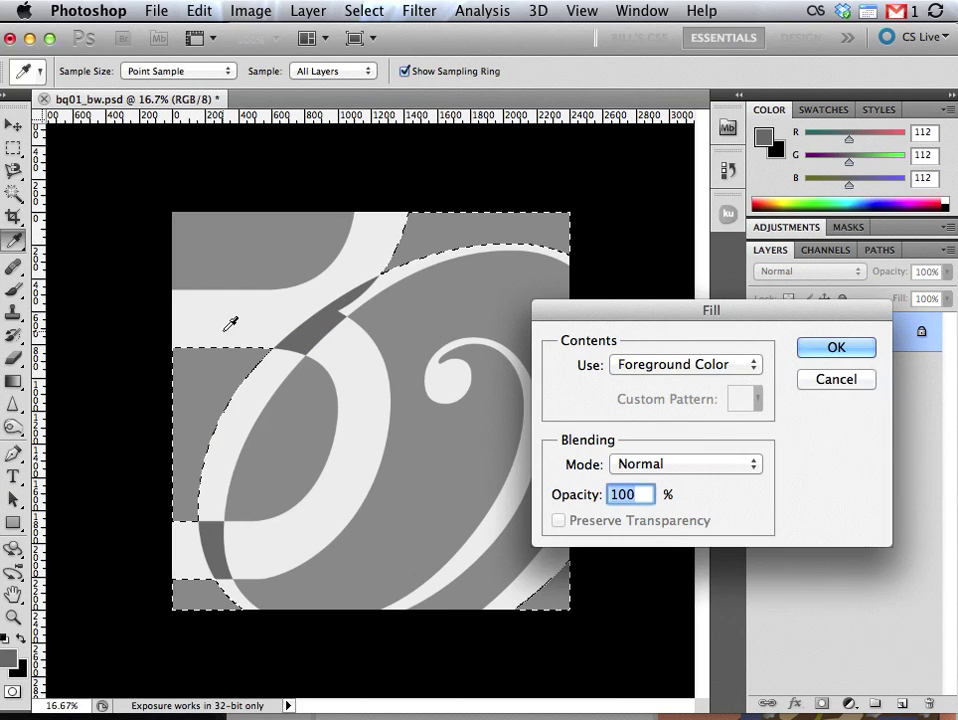
left_click(838, 349)
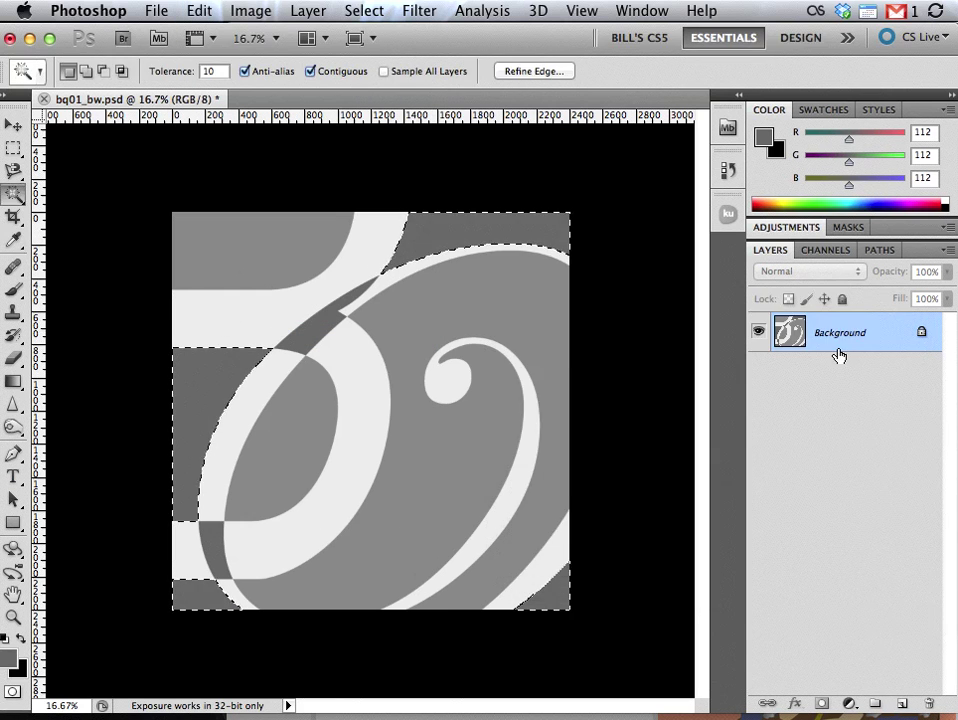
key("super+d")
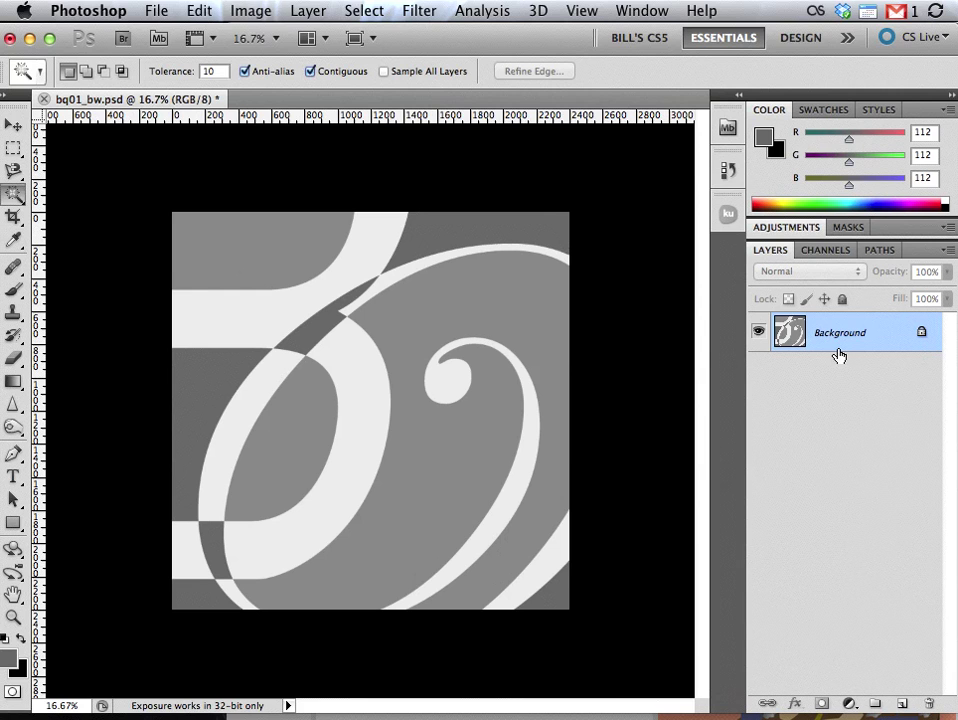
- Save the three-tone gray letterform as bq01_grayscale.psd, replacing 'bw' in the file name
left_click(156, 12)
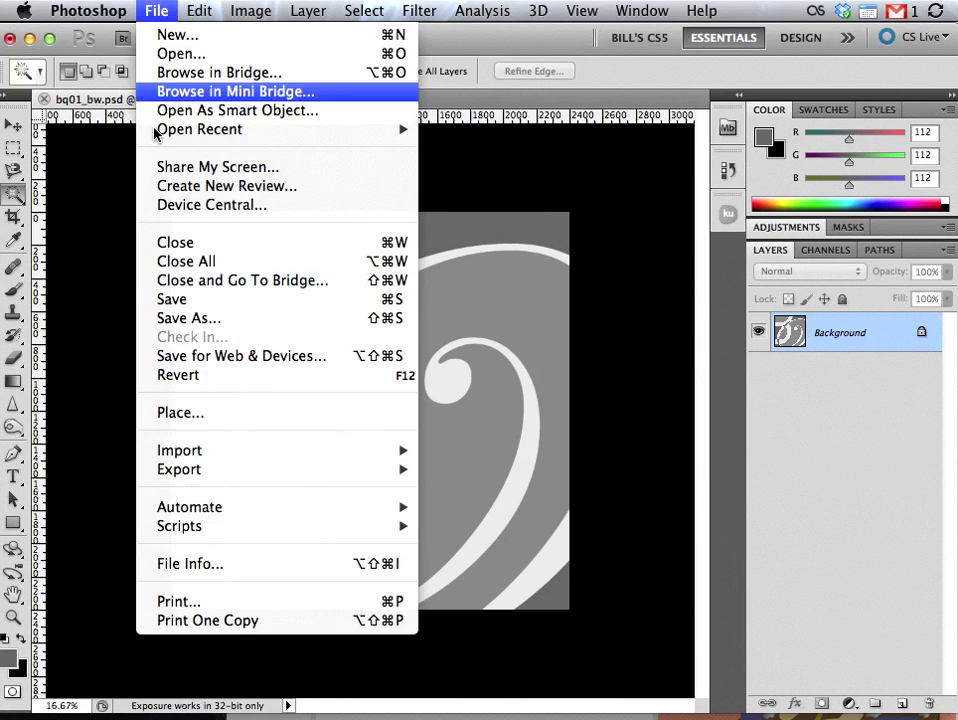
left_click(186, 320)
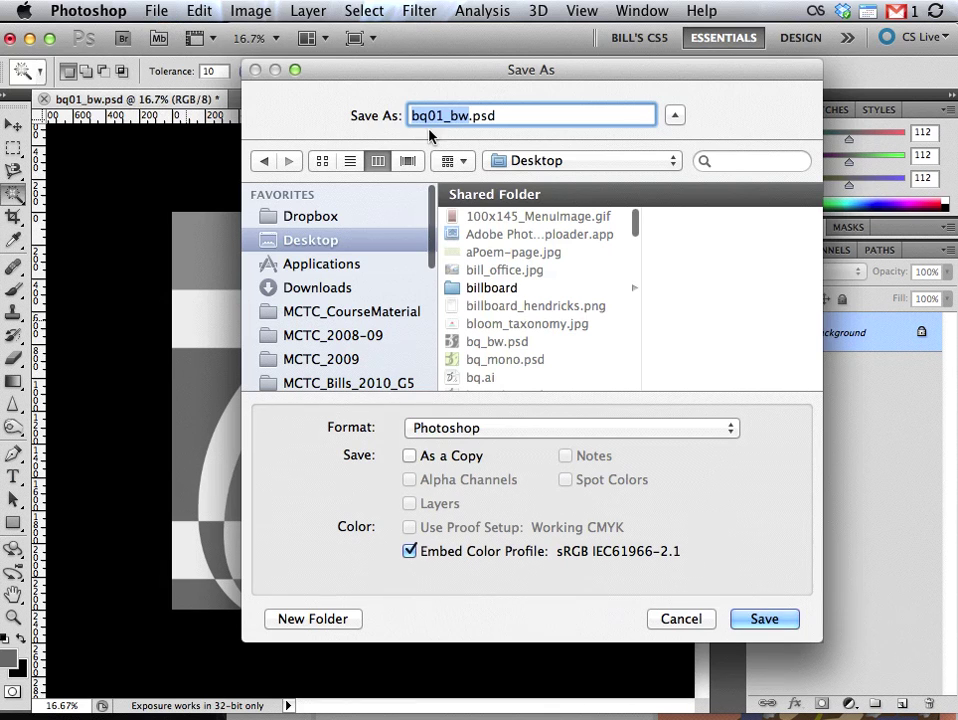
left_click(447, 115)
left_click_drag(447, 115, 468, 113)
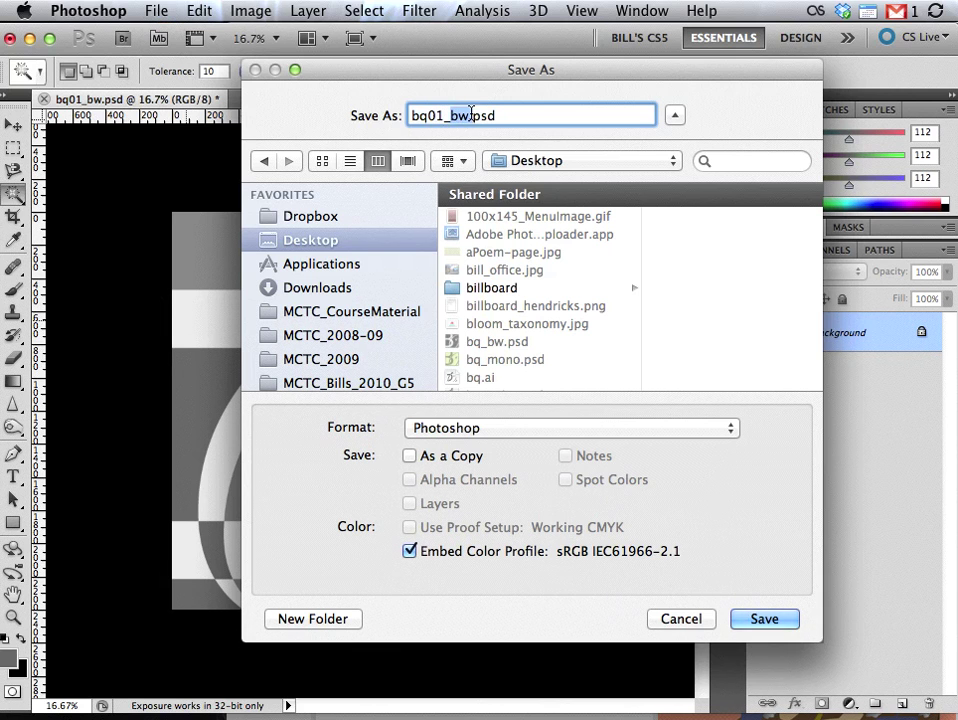
type("grayscal")
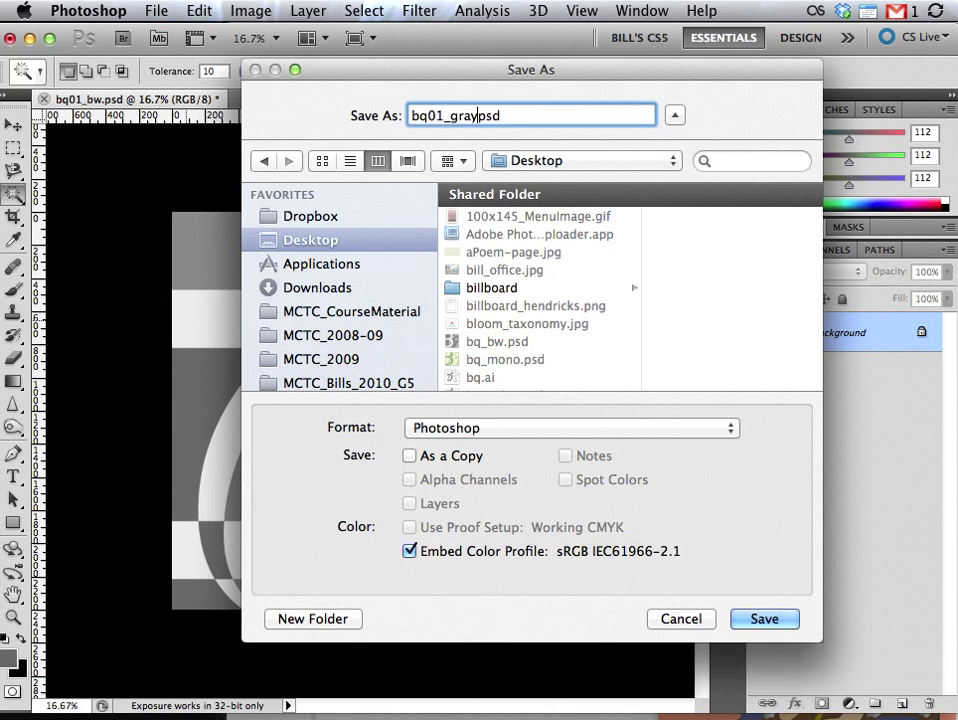
type("e")
left_click(766, 620)
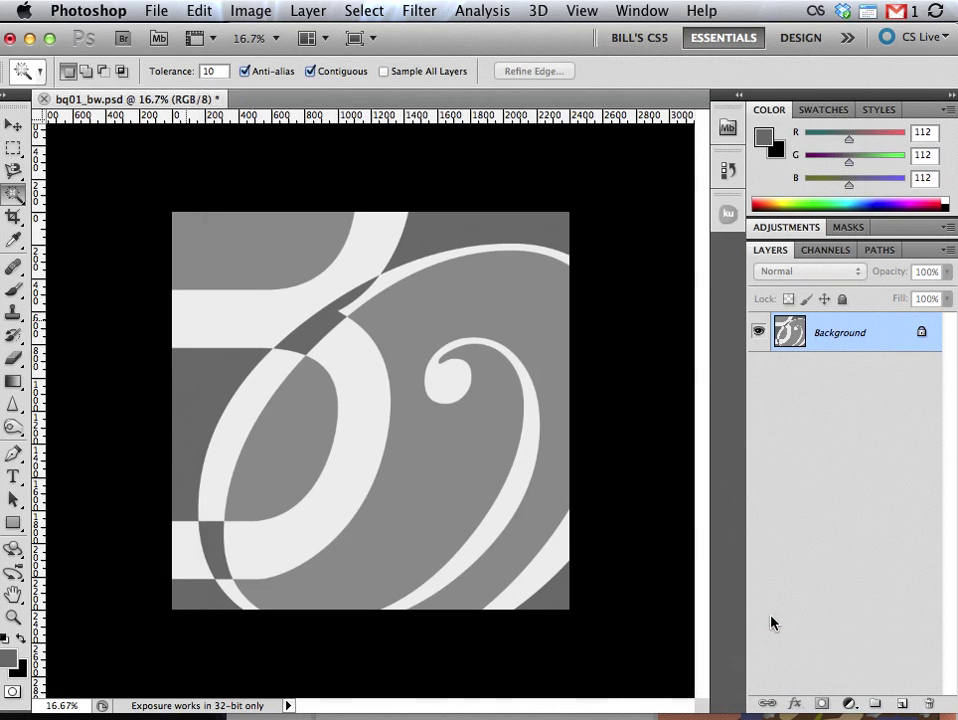